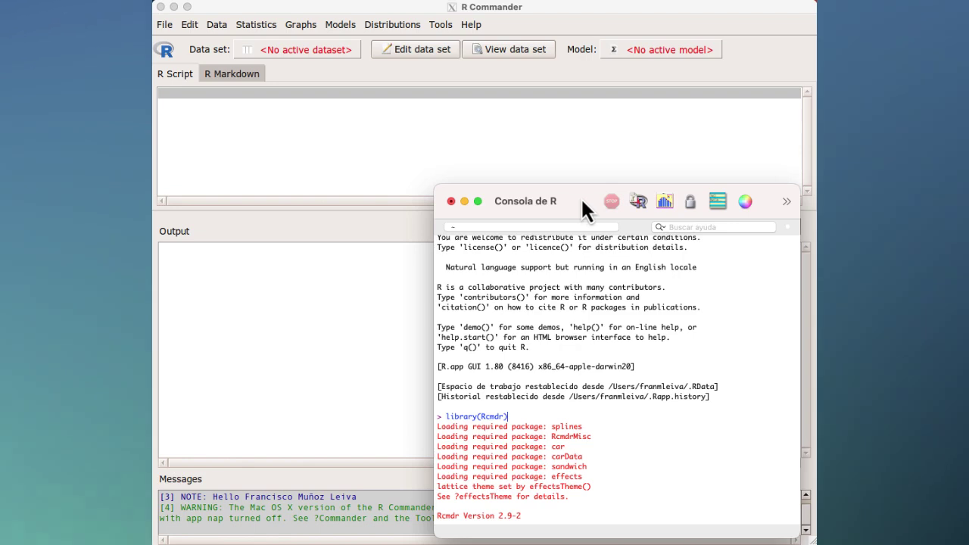
# Step: Put away the R console window so that the R Commander window is fully accessible
pyautogui.scroll(-1, 514, 413)
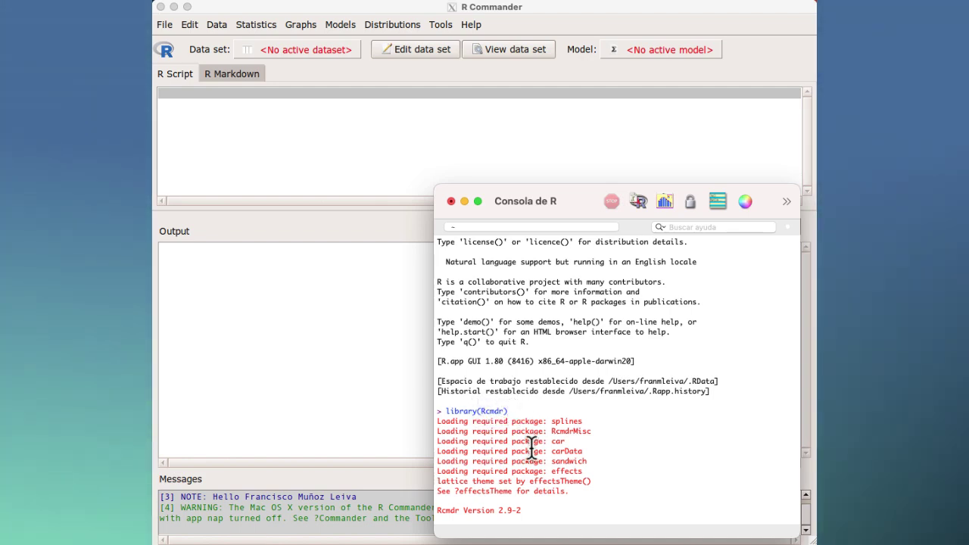
pyautogui.doubleClick(565, 199)
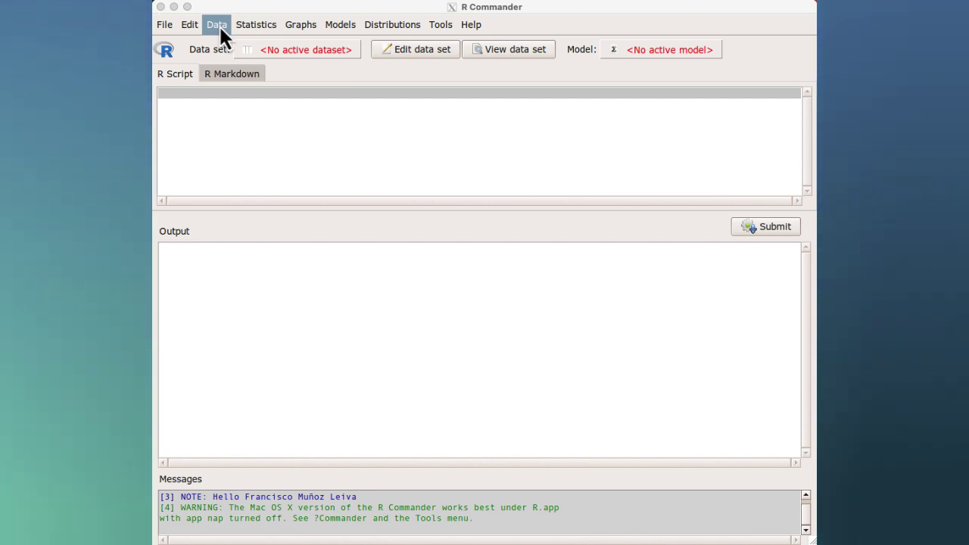
# Step: Start an SPSS data import named EjemploAccesos, with the first column treated as row names
pyautogui.click(221, 27)
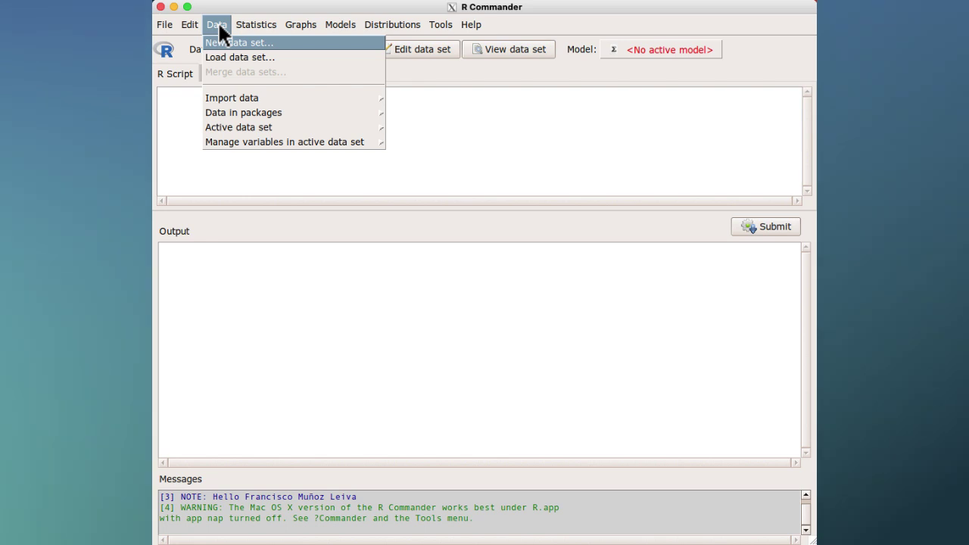
pyautogui.moveTo(293, 101)
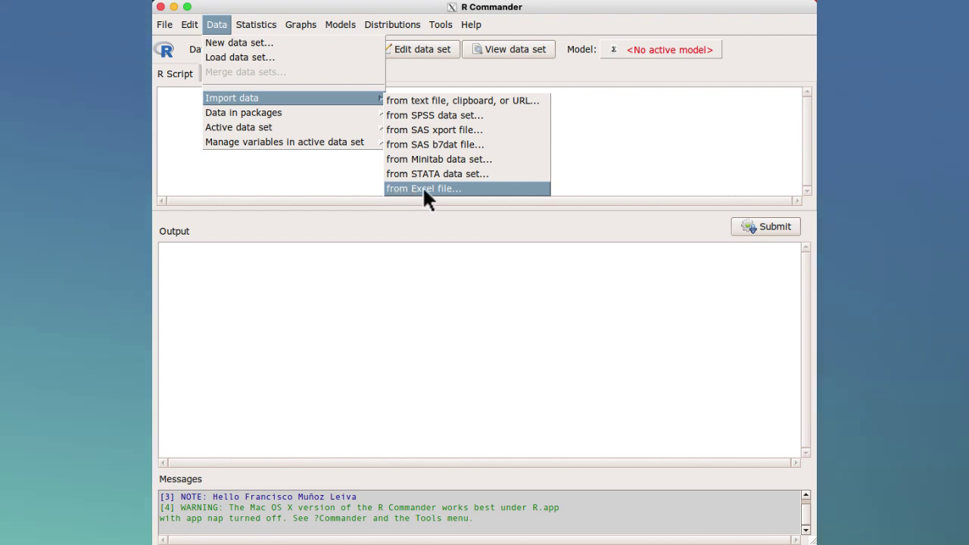
pyautogui.click(439, 115)
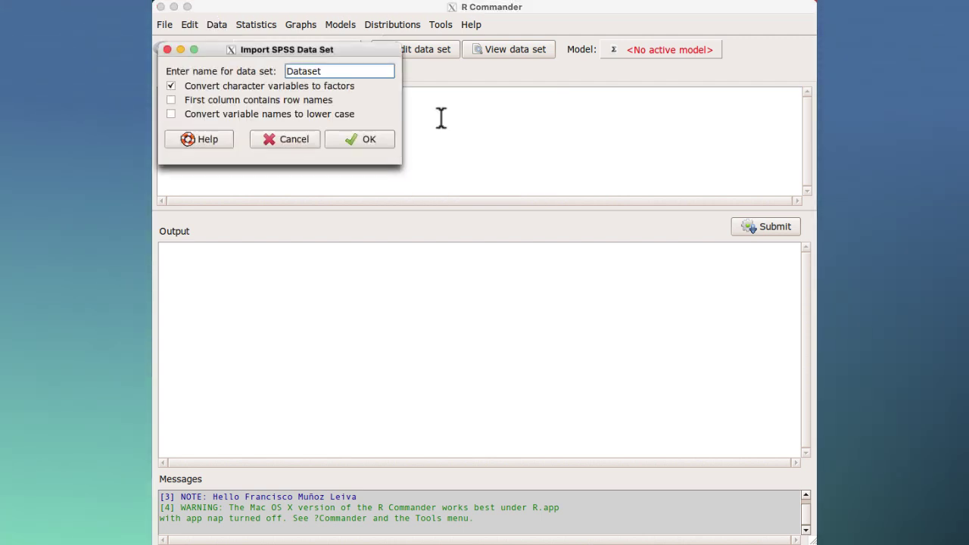
pyautogui.moveTo(345, 71); pyautogui.dragTo(276, 67)
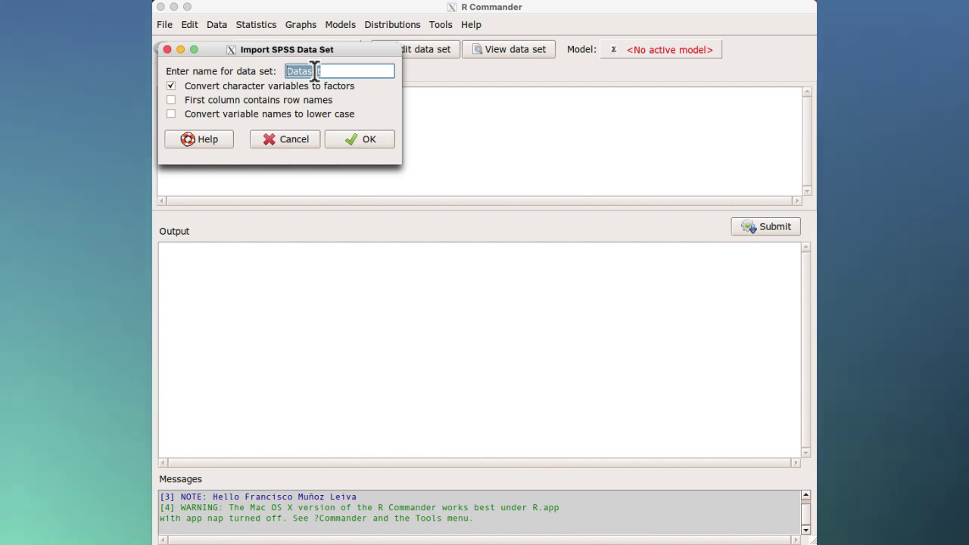
pyautogui.write('Ejemp')
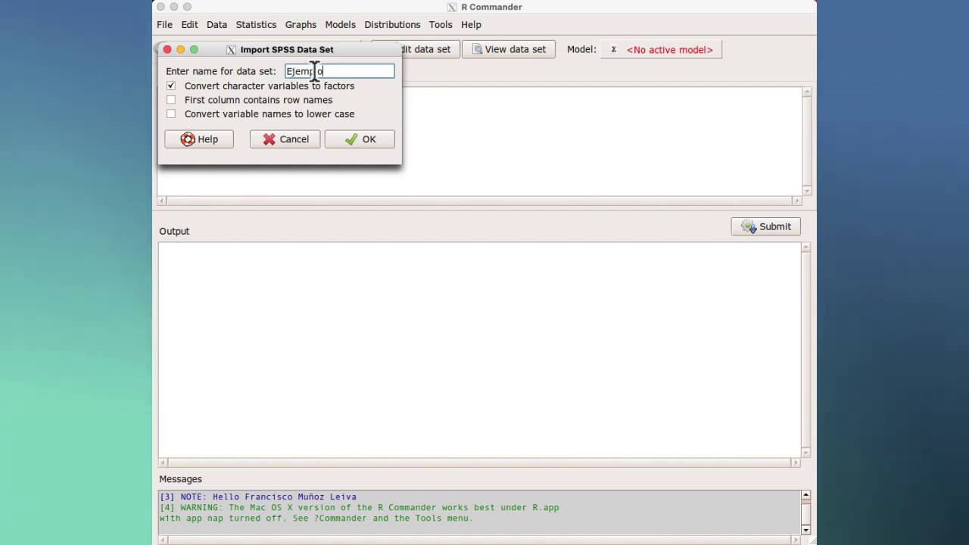
pyautogui.write('loA')
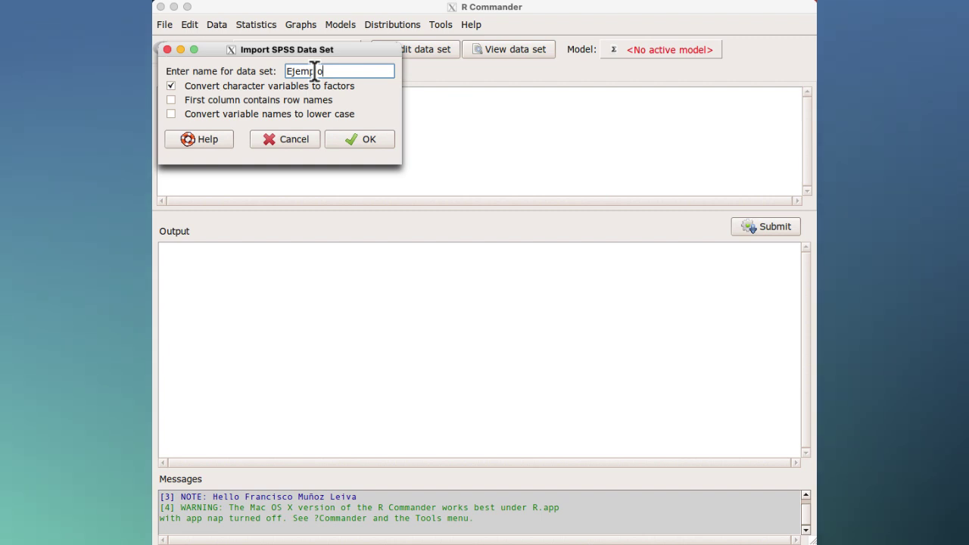
pyautogui.write('ccesos')
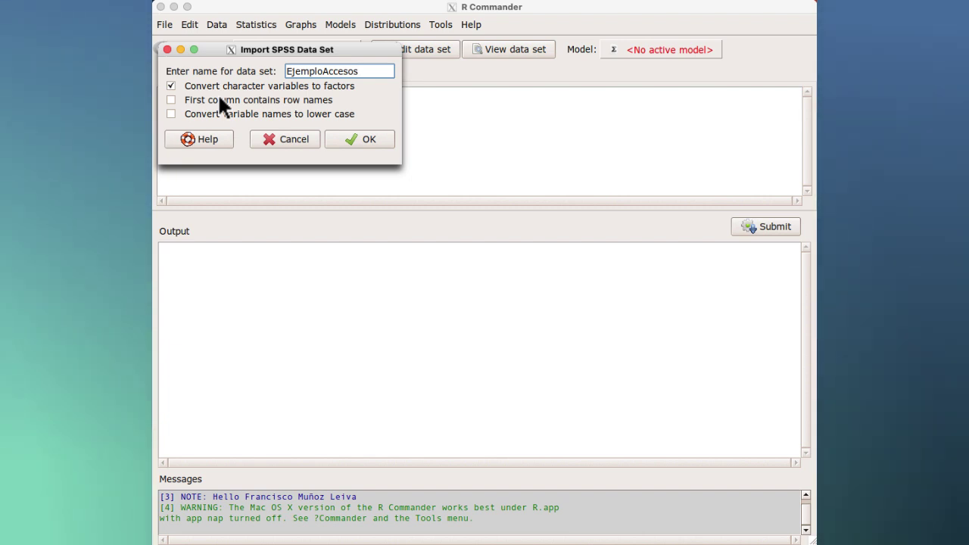
pyautogui.click(171, 101)
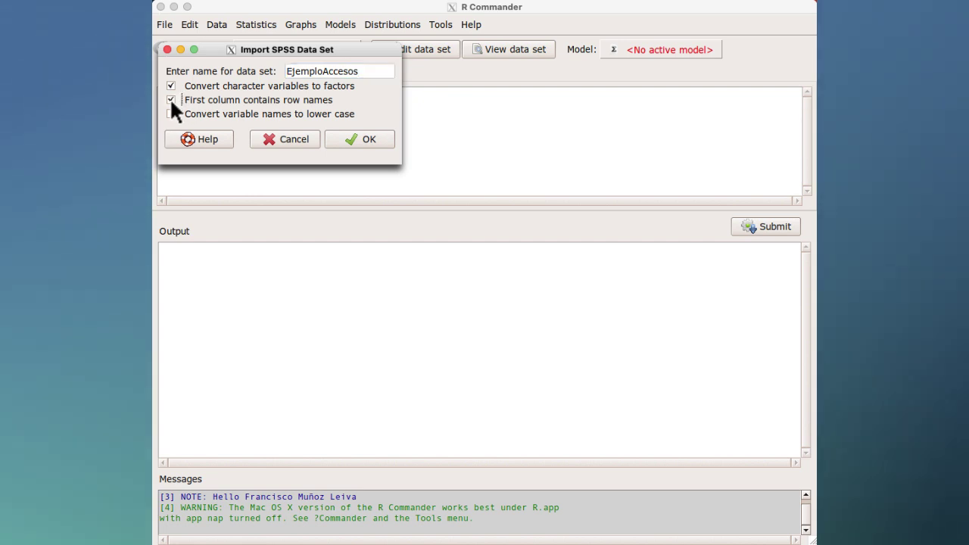
pyautogui.click(356, 139)
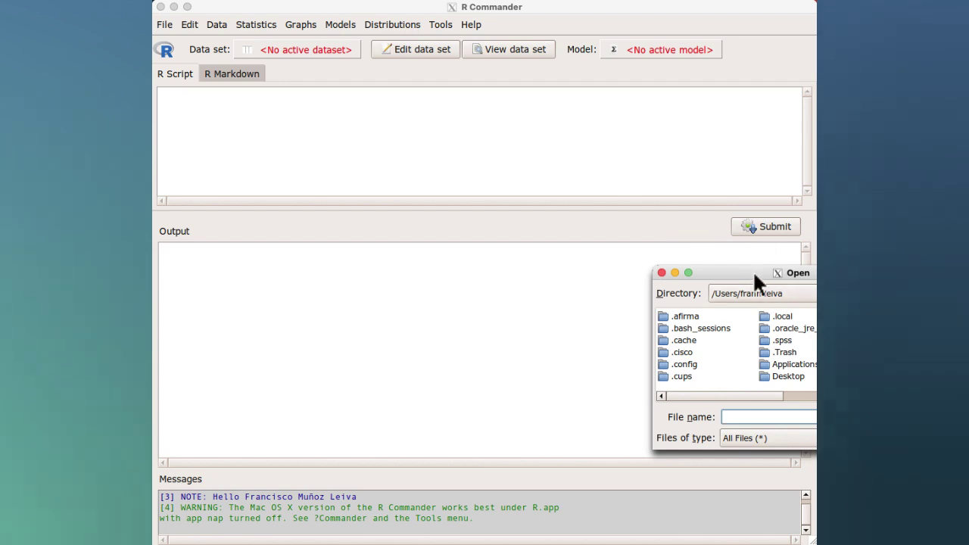
# Step: Load the file EjemploAccesos.sav from the Documents/IM2 folder as the SPSS data to import
pyautogui.moveTo(753, 271); pyautogui.dragTo(562, 240)
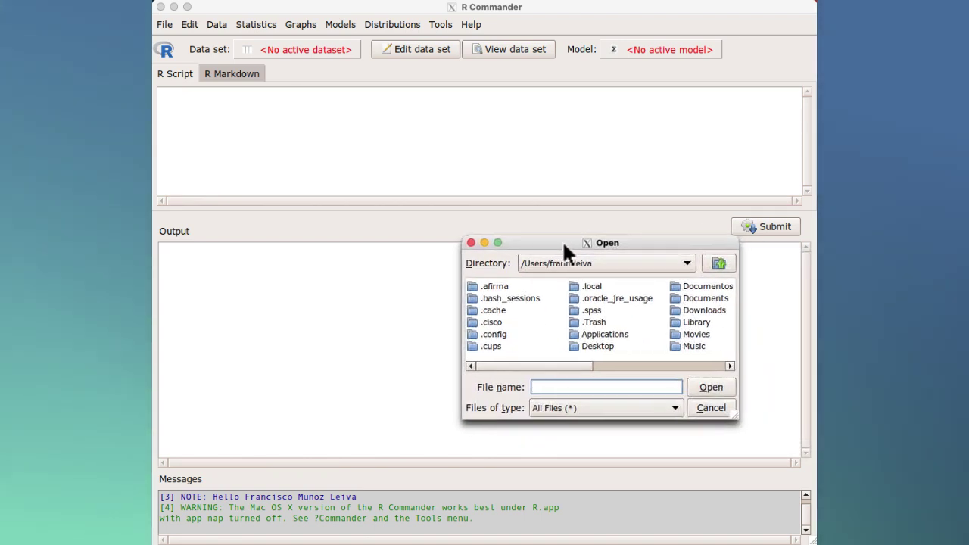
pyautogui.click(609, 266)
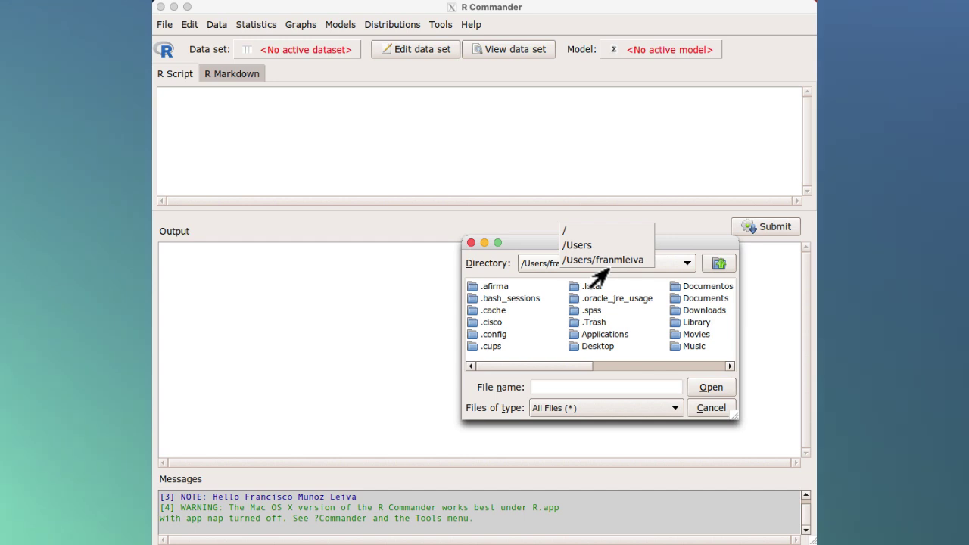
pyautogui.click(688, 299)
pyautogui.click(689, 297)
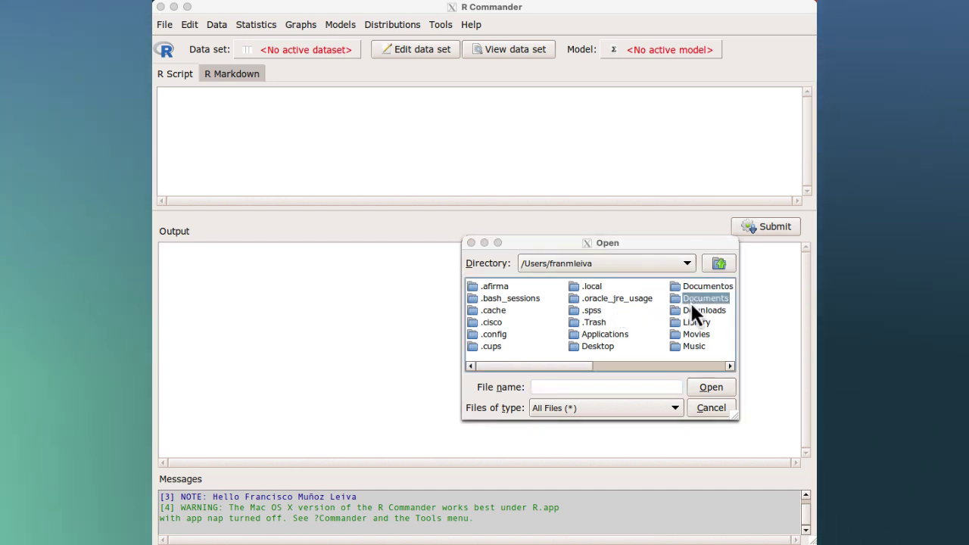
pyautogui.press('Return')
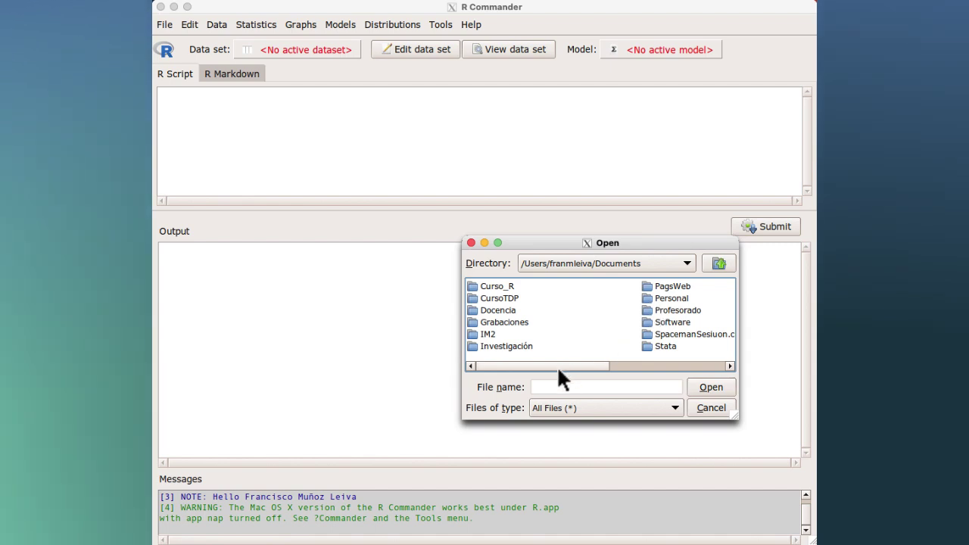
pyautogui.doubleClick(496, 334)
pyautogui.click(509, 286)
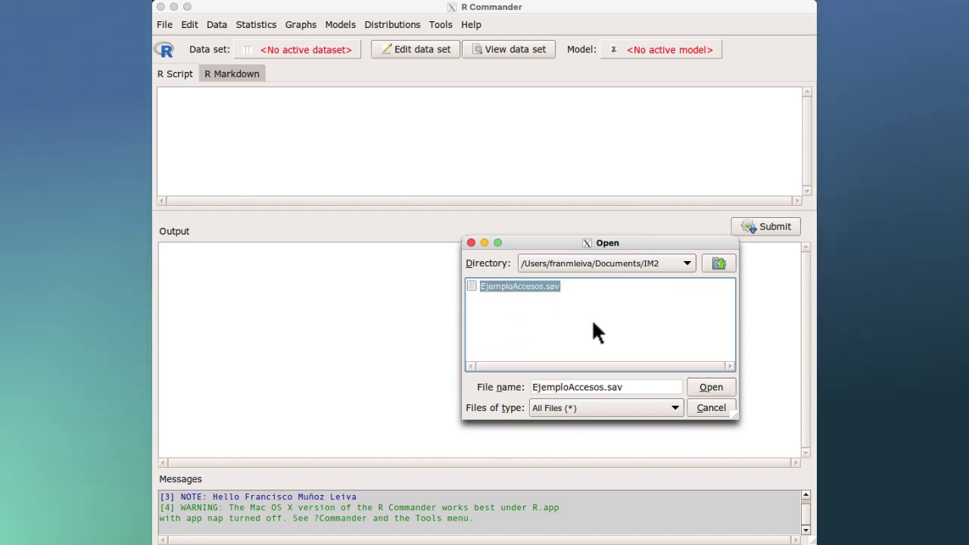
pyautogui.click(710, 387)
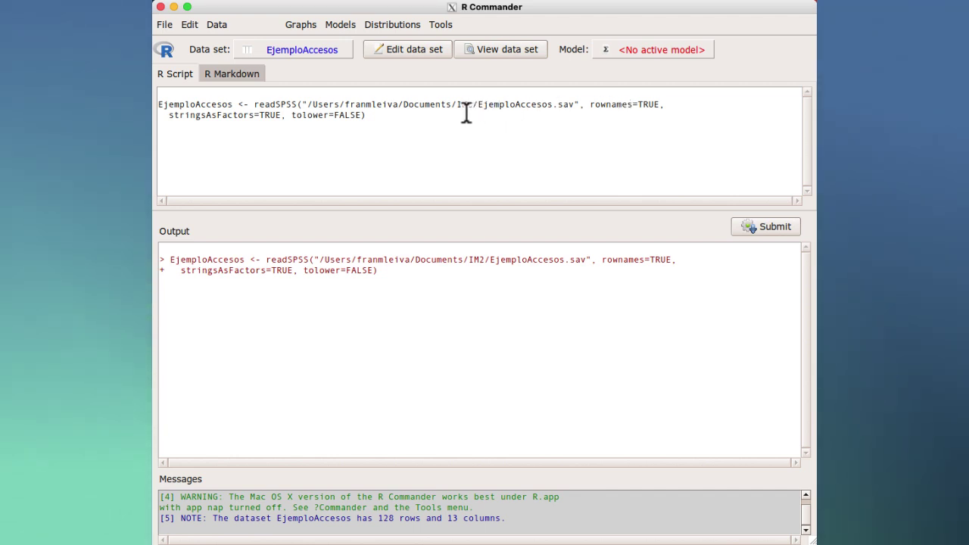
# Step: View the EjemploAccesos data set through to its last rows and move its window out of the way
pyautogui.click(493, 51)
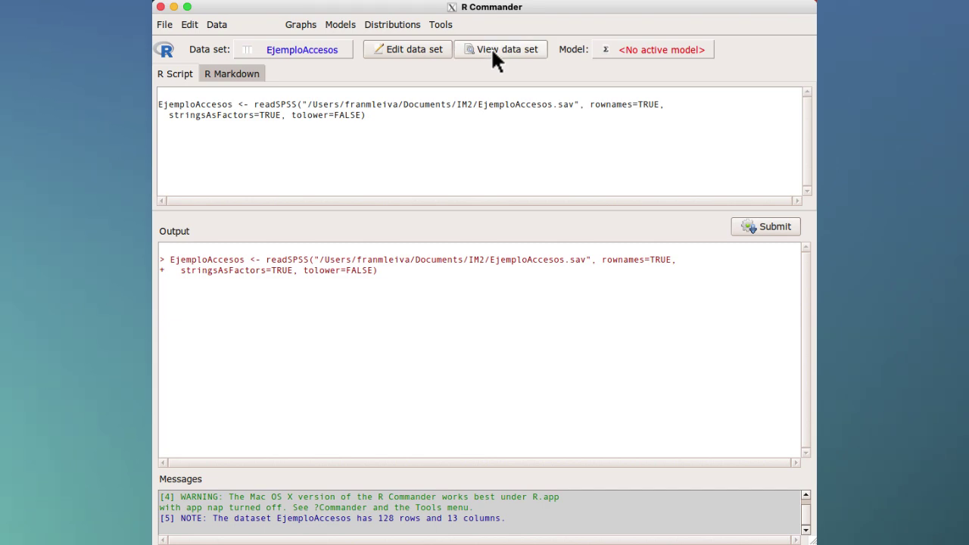
pyautogui.moveTo(890, 91); pyautogui.dragTo(457, 186)
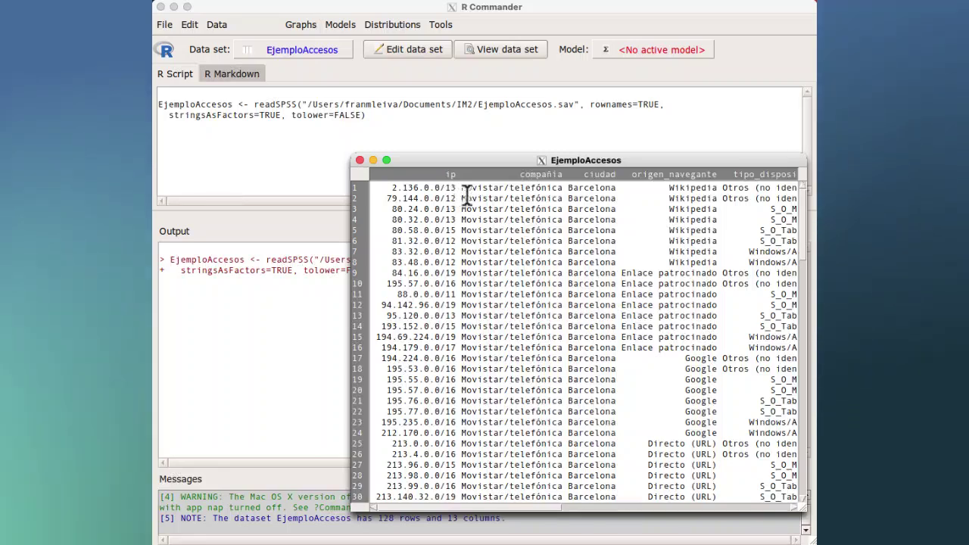
pyautogui.moveTo(464, 189); pyautogui.dragTo(579, 195)
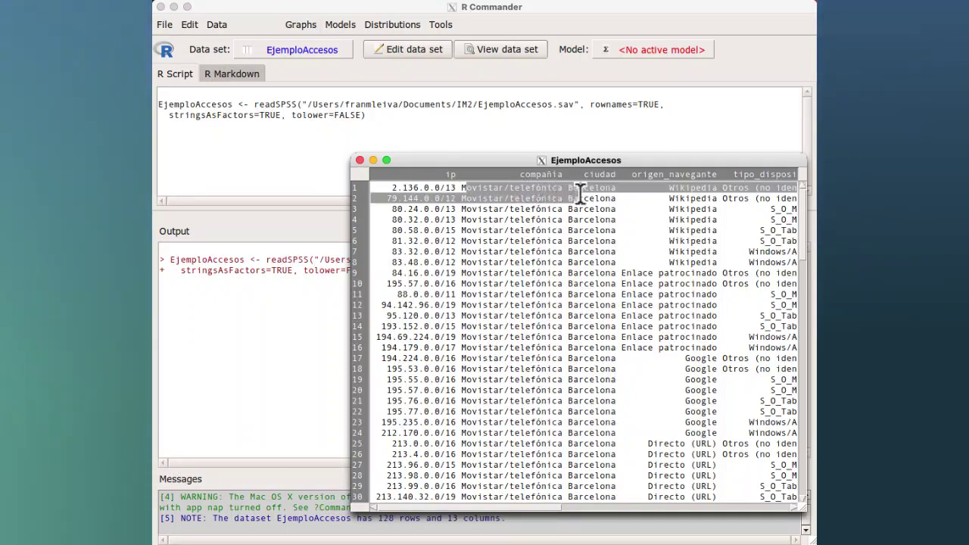
pyautogui.click(520, 209)
pyautogui.scroll(-15, 520, 208)
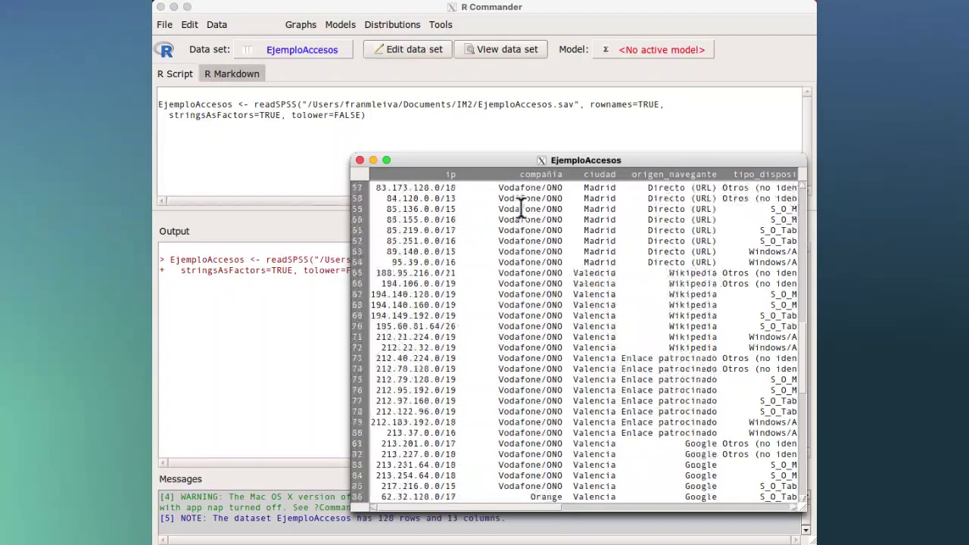
pyautogui.scroll(-5, 521, 209)
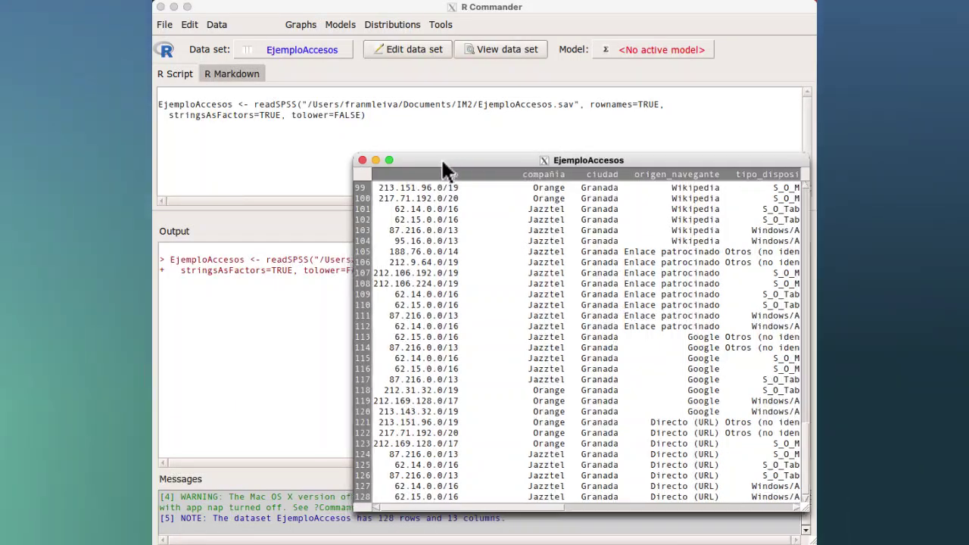
pyautogui.moveTo(441, 158); pyautogui.dragTo(968, 161)
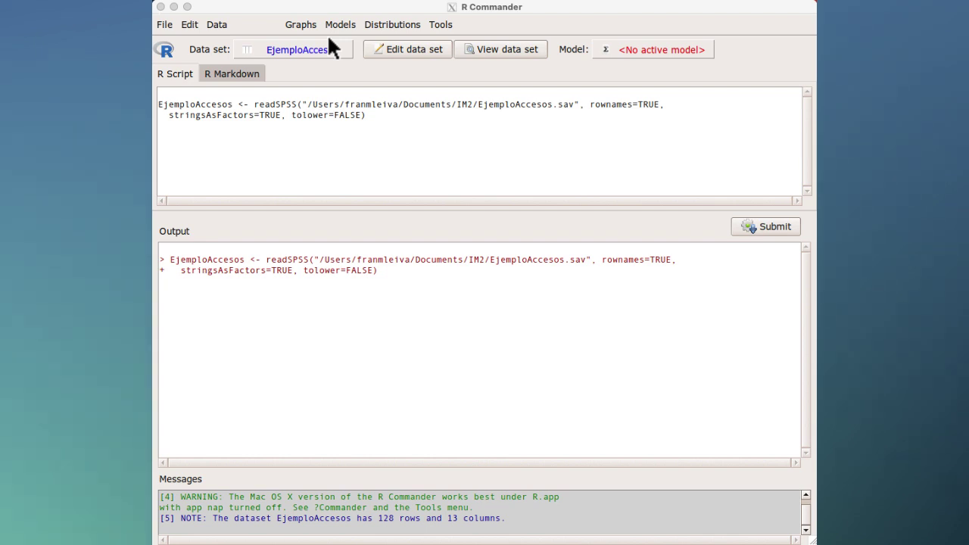
# Step: Plot histograms of PERMANENCIA_WEB grouped by tipo_dispositivo, with frequency counts as the axis scaling
pyautogui.click(299, 24)
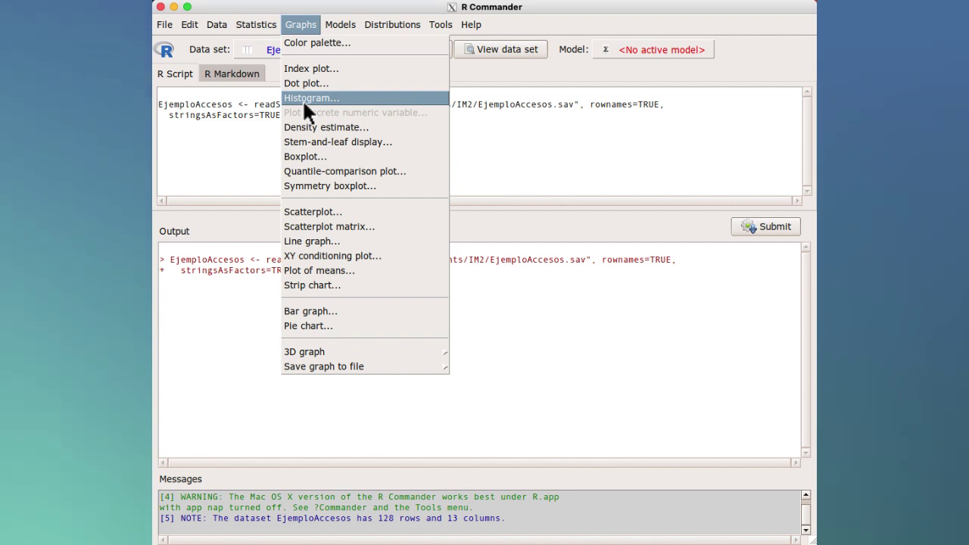
pyautogui.click(305, 102)
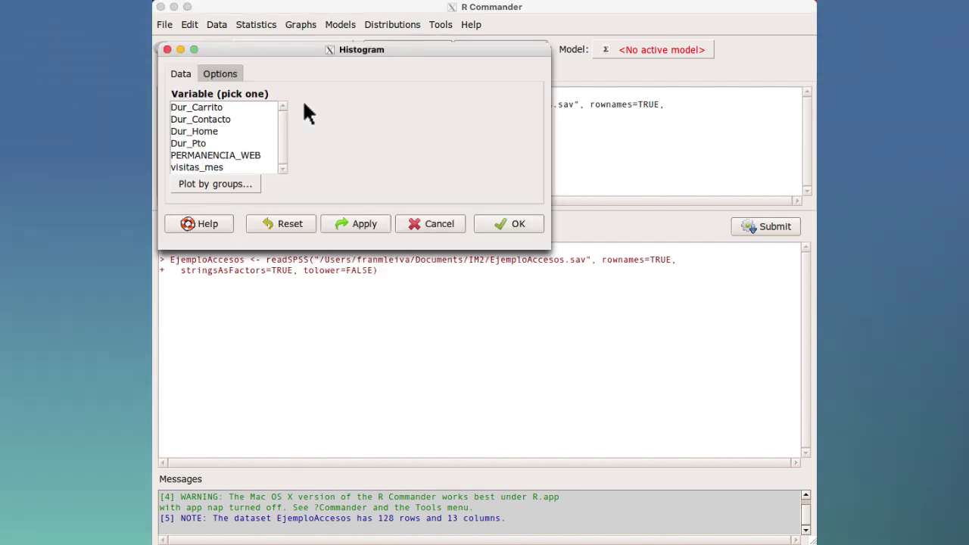
pyautogui.click(236, 154)
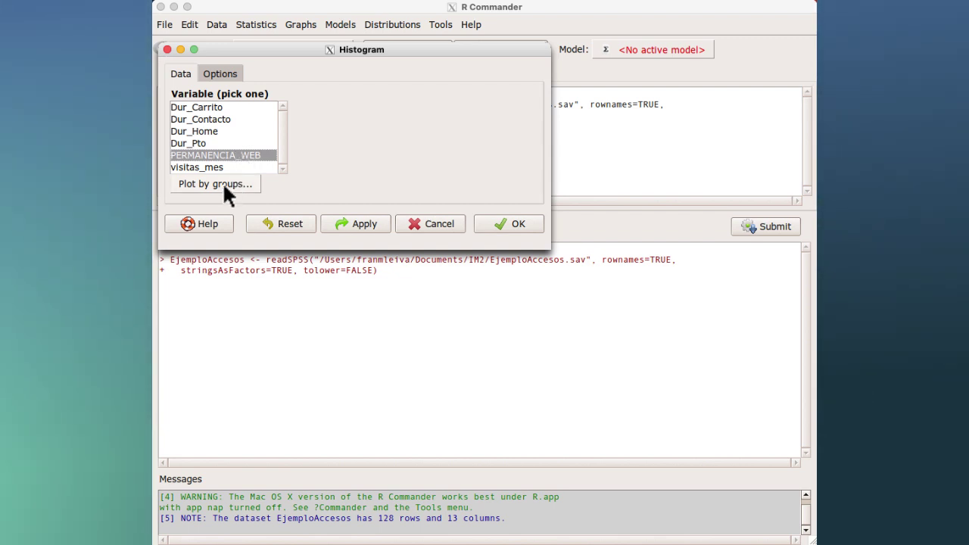
pyautogui.click(224, 186)
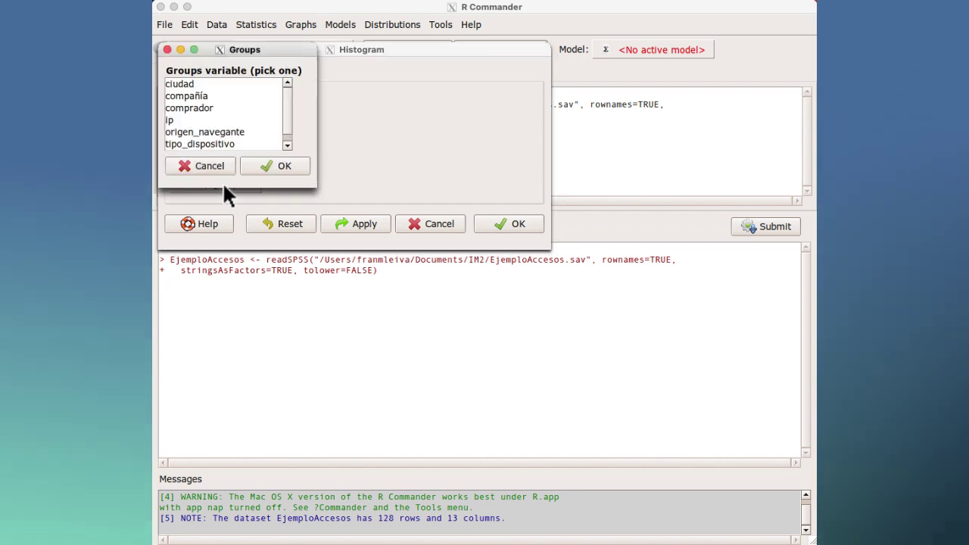
pyautogui.click(228, 143)
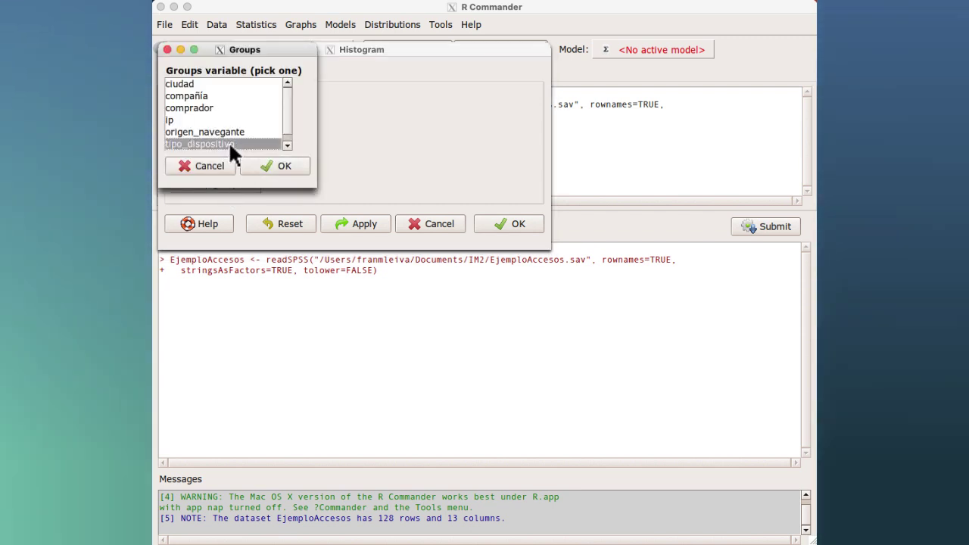
pyautogui.click(268, 165)
pyautogui.click(227, 73)
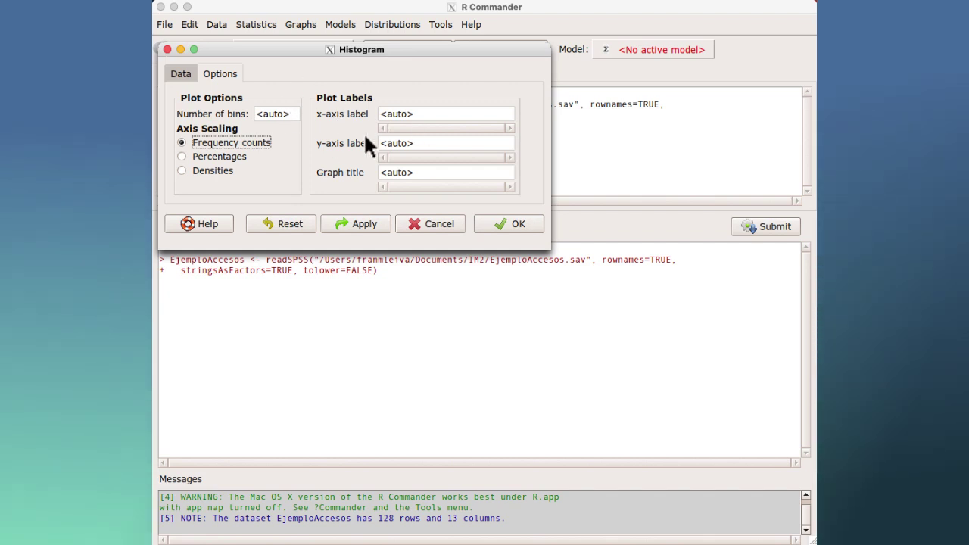
pyautogui.click(500, 223)
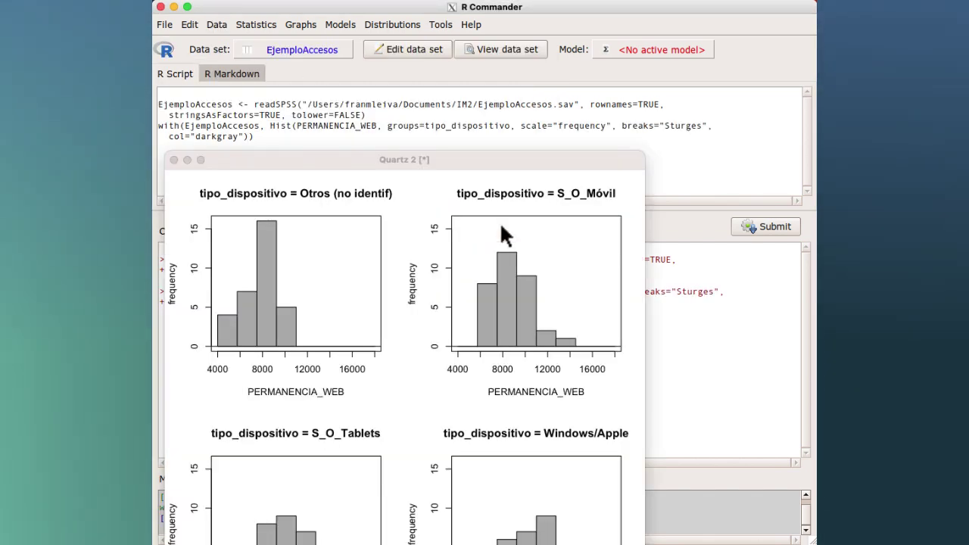
# Step: Examine the PERMANENCIA_WEB histograms for all four device types and move the graph window aside
pyautogui.moveTo(468, 164); pyautogui.dragTo(488, 57)
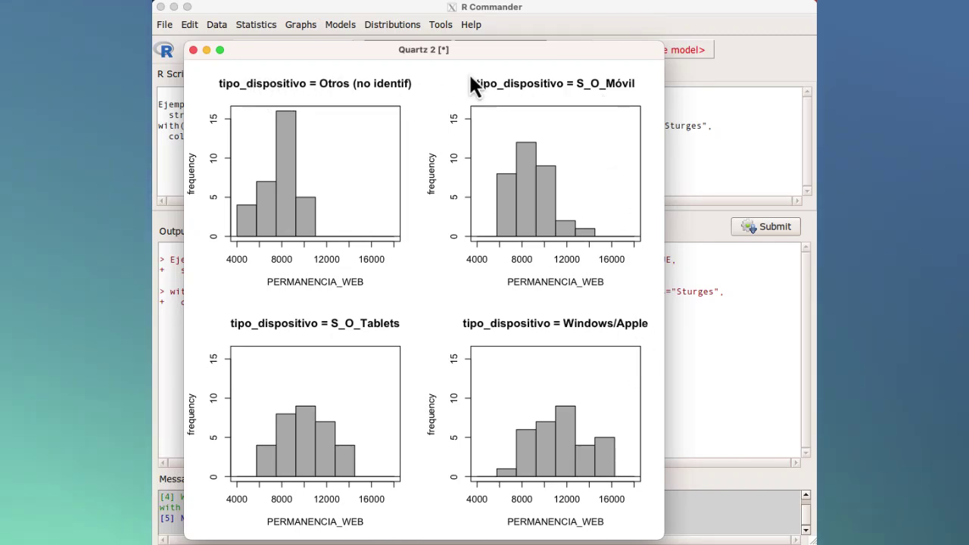
pyautogui.moveTo(450, 52); pyautogui.dragTo(451, 45)
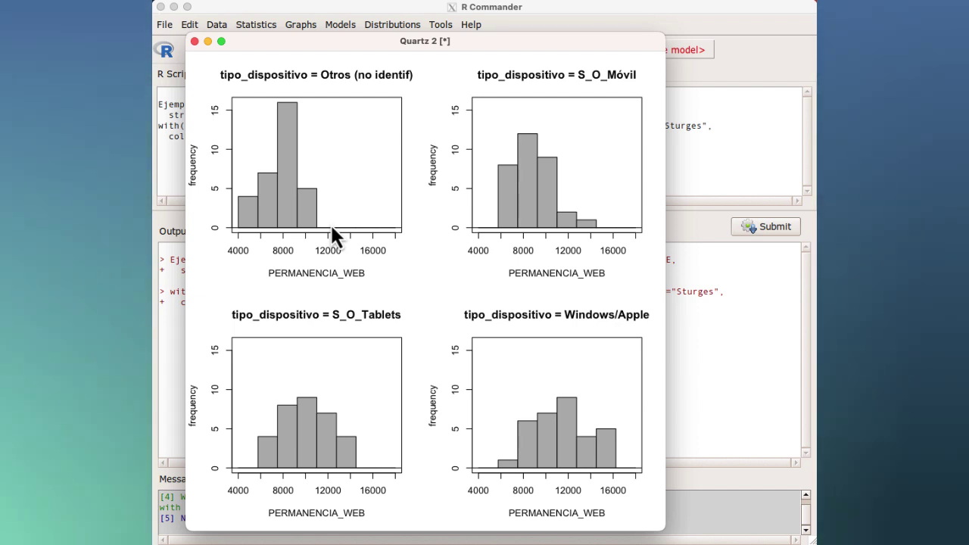
pyautogui.moveTo(288, 40); pyautogui.dragTo(946, 88)
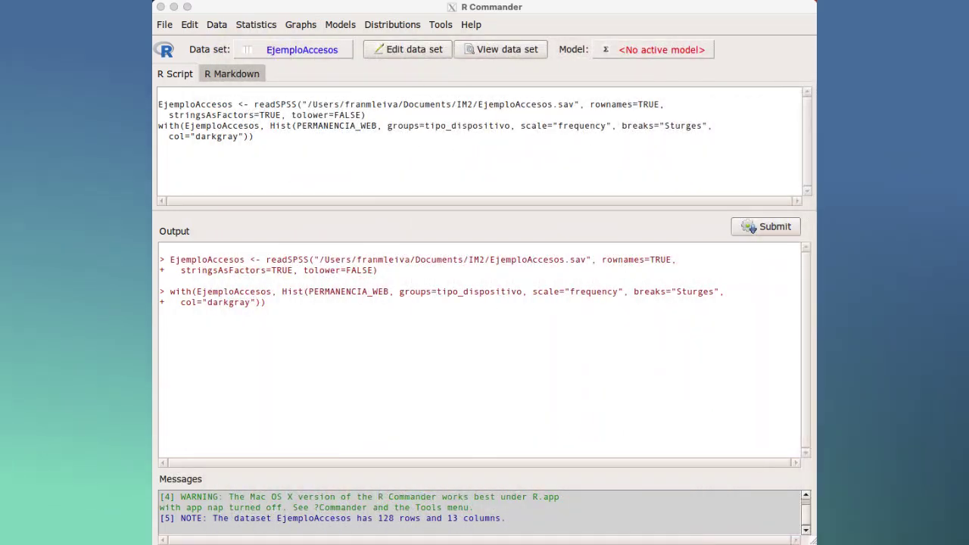
# Step: Draw a boxplot of PERMANENCIA_WEB grouped by tipo_dispositivo and bring its graph window into view
pyautogui.click(297, 25)
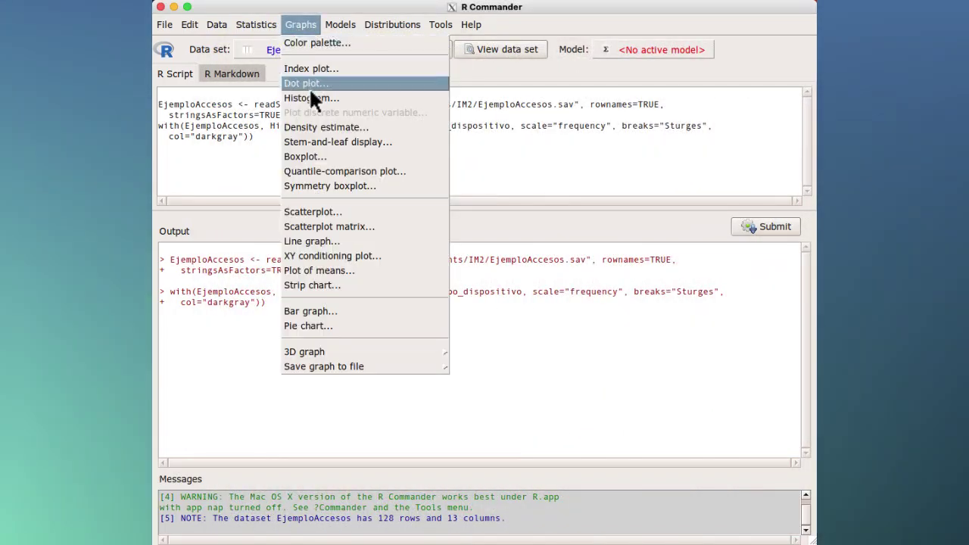
pyautogui.click(311, 159)
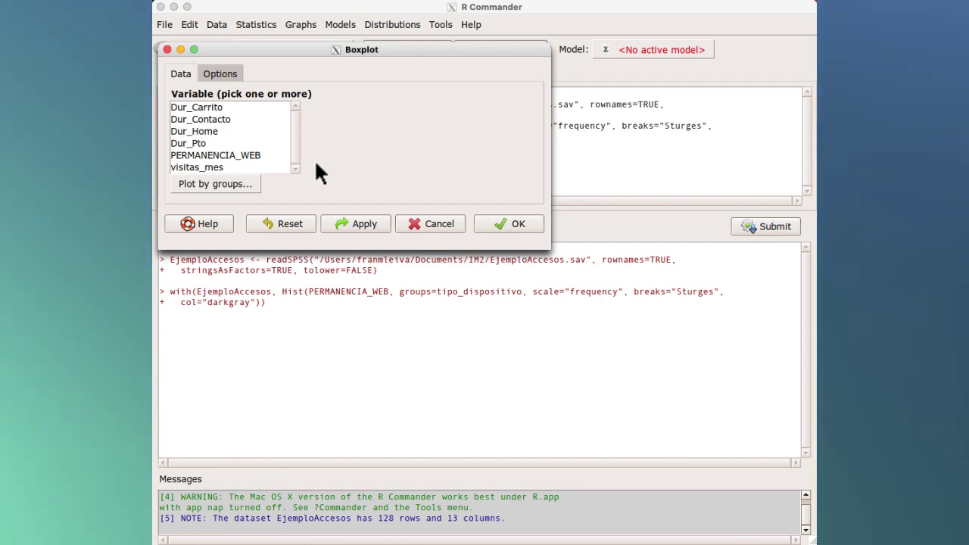
pyautogui.click(234, 157)
pyautogui.click(231, 186)
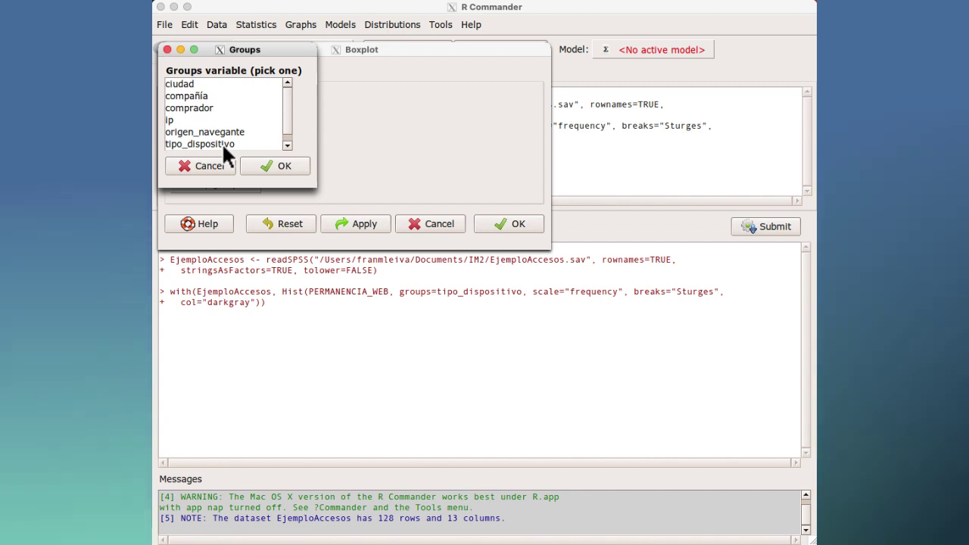
pyautogui.click(222, 143)
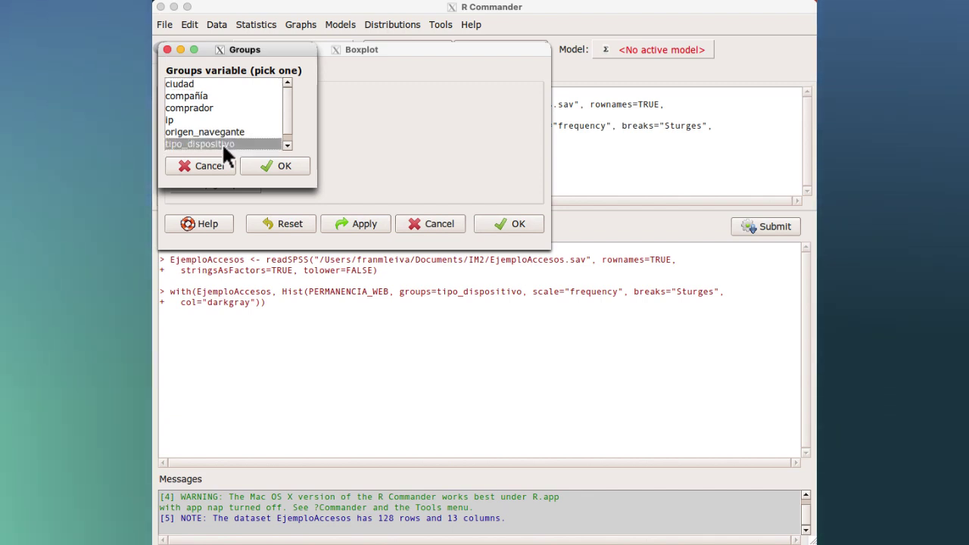
pyautogui.click(261, 165)
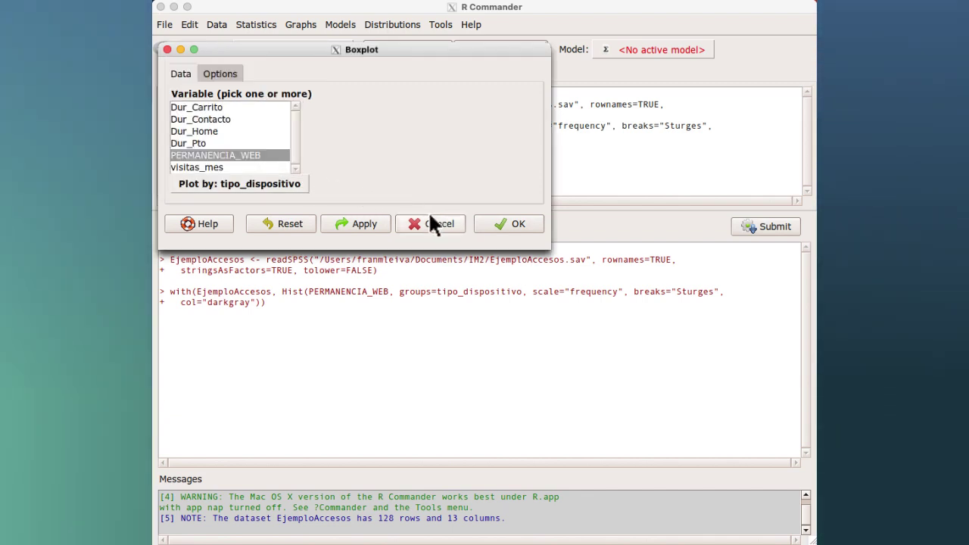
pyautogui.click(510, 221)
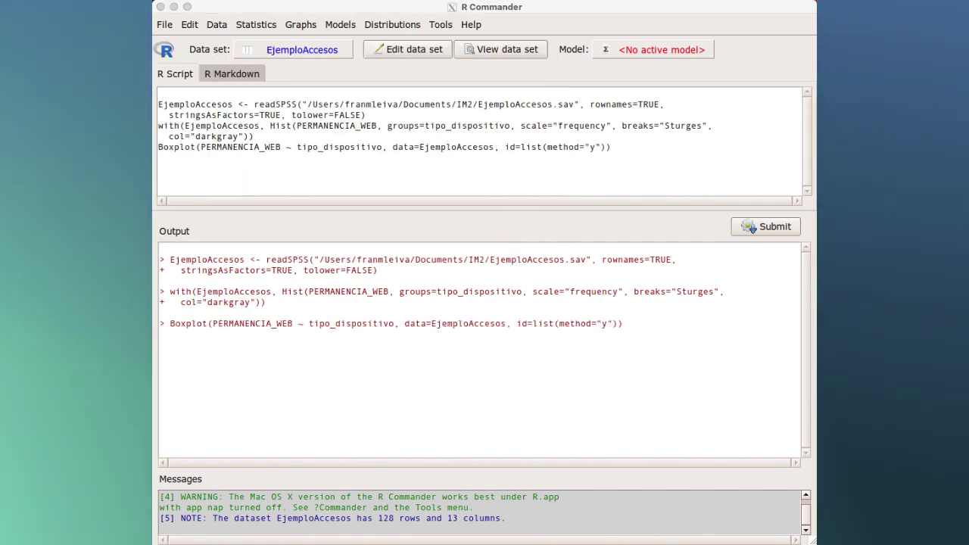
pyautogui.moveTo(870, 83); pyautogui.dragTo(489, 53)
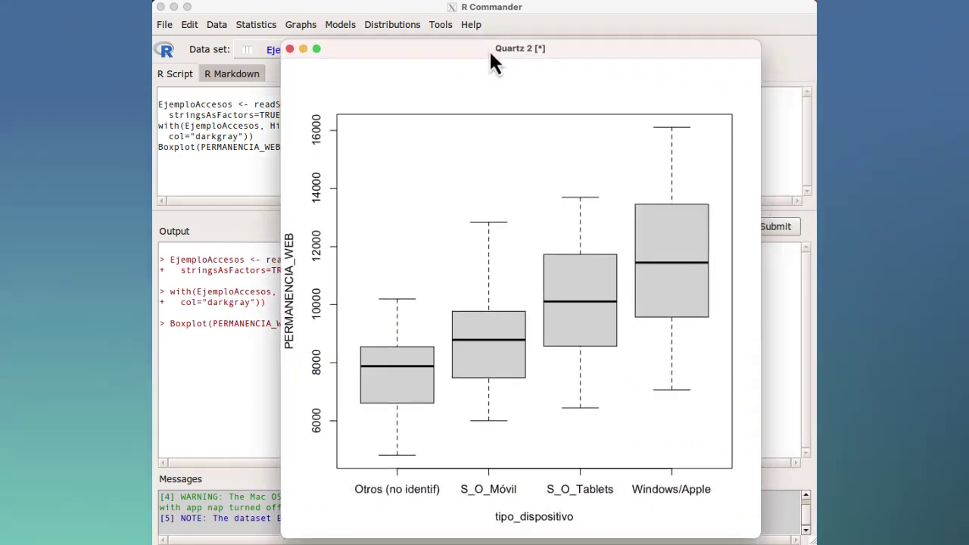
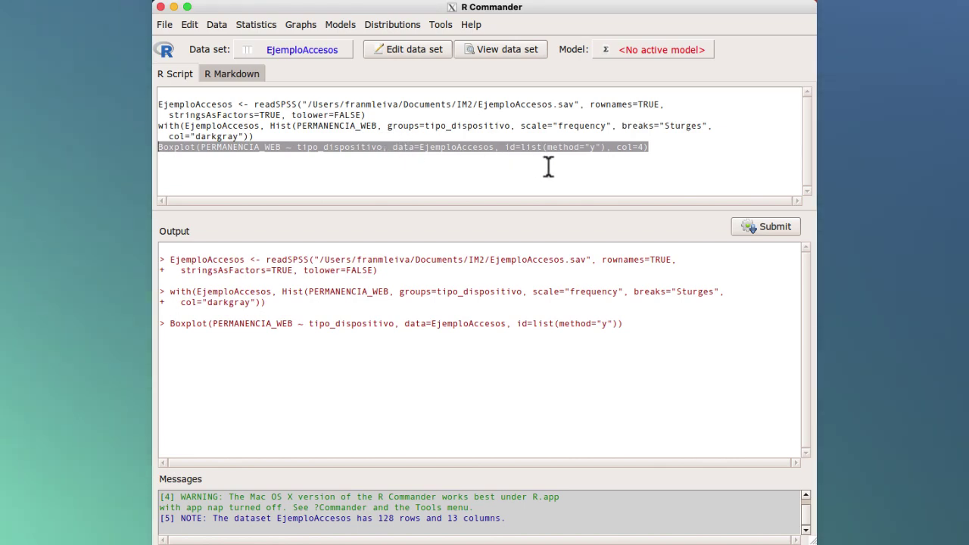
# Step: Run the edited Boxplot command with col=4 from the script and bring the recoloured graph to the front
pyautogui.click(772, 229)
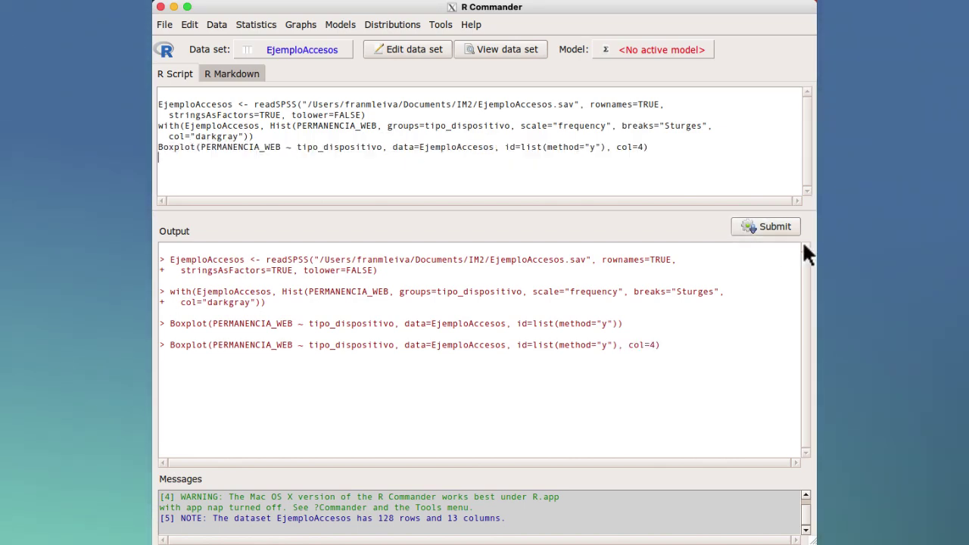
pyautogui.press('super+Tab')
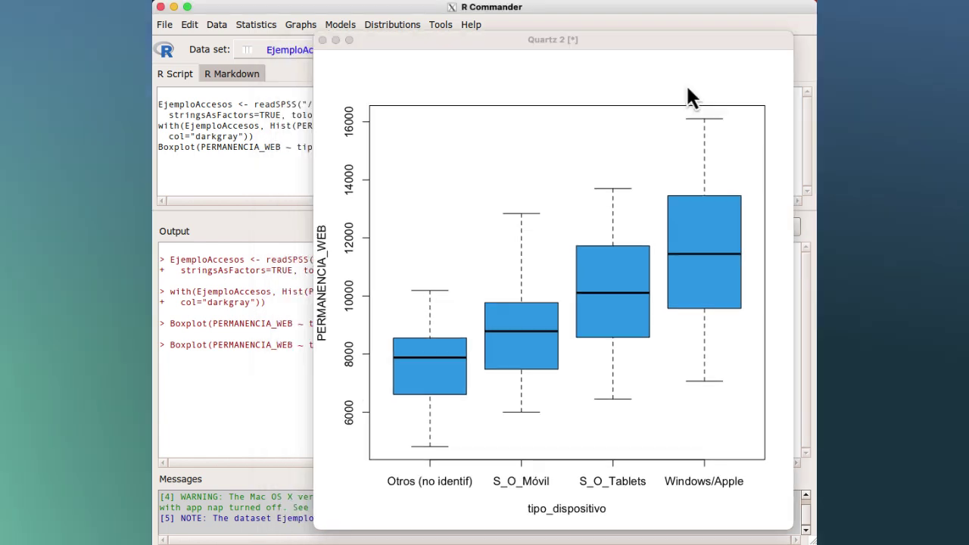
pyautogui.click(616, 47)
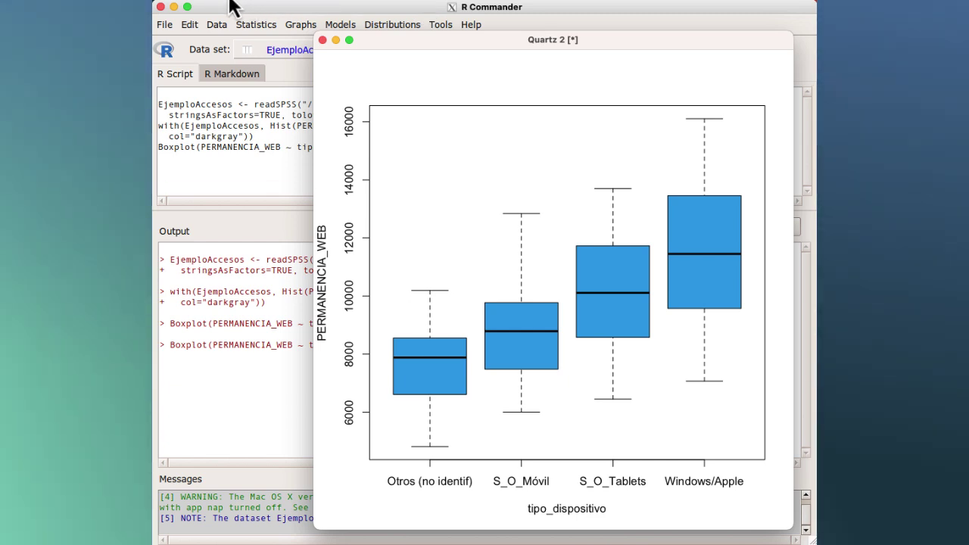
pyautogui.click(232, 6)
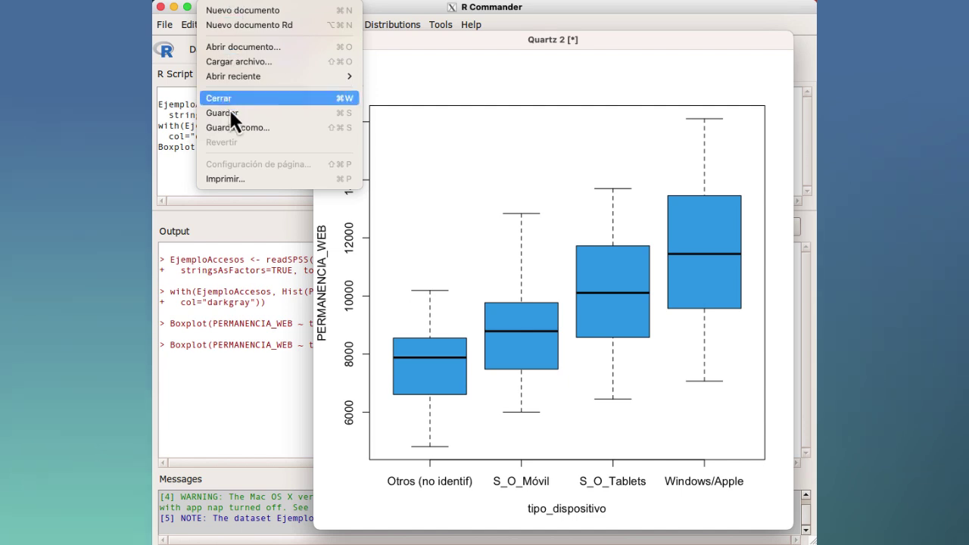
pyautogui.click(239, 128)
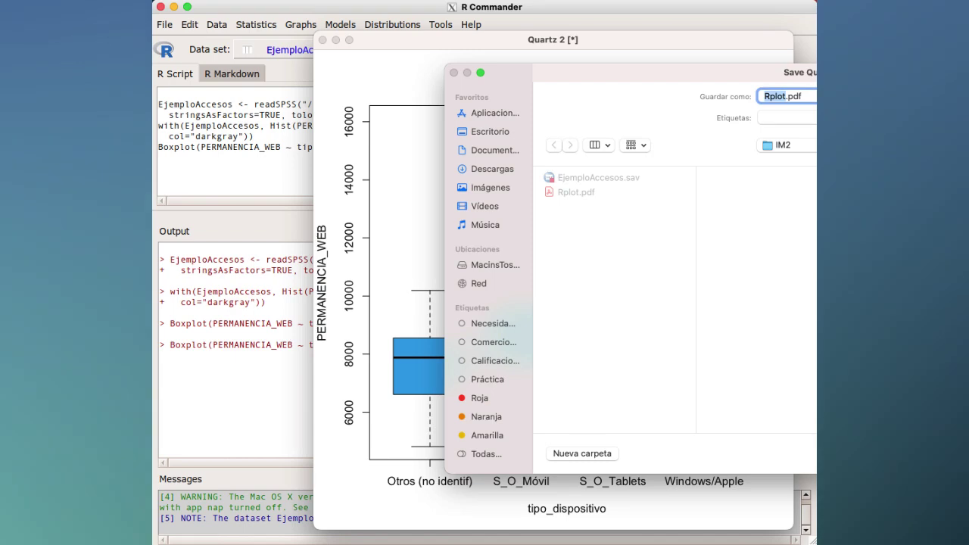
pyautogui.moveTo(810, 72); pyautogui.dragTo(545, 81)
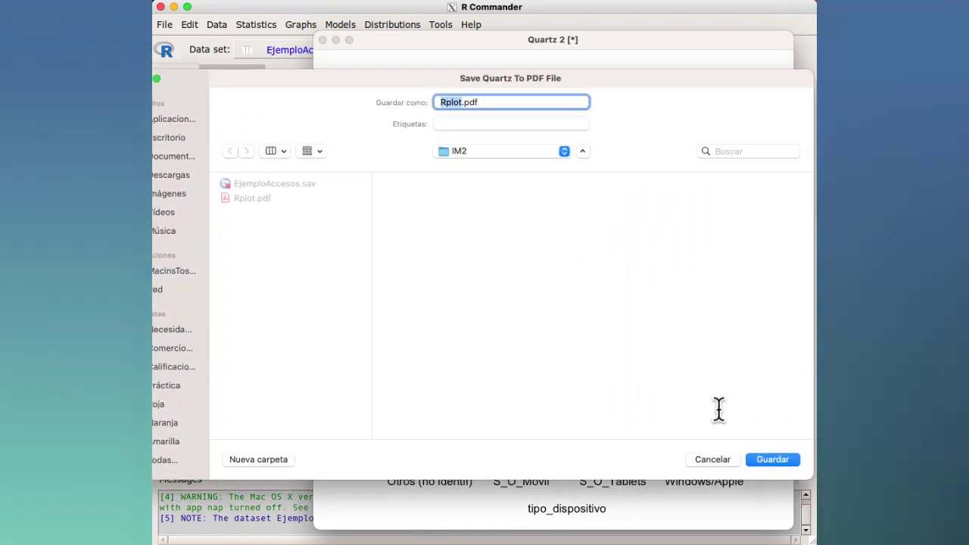
pyautogui.click(712, 459)
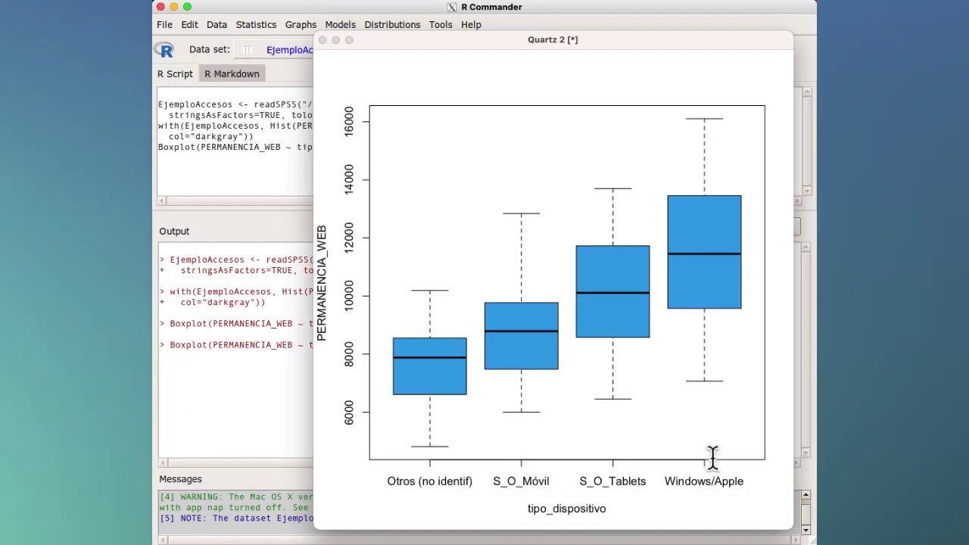
# Step: Copy the coloured boxplot graph and move its window out of the way
pyautogui.click(269, 3)
pyautogui.click(279, 66)
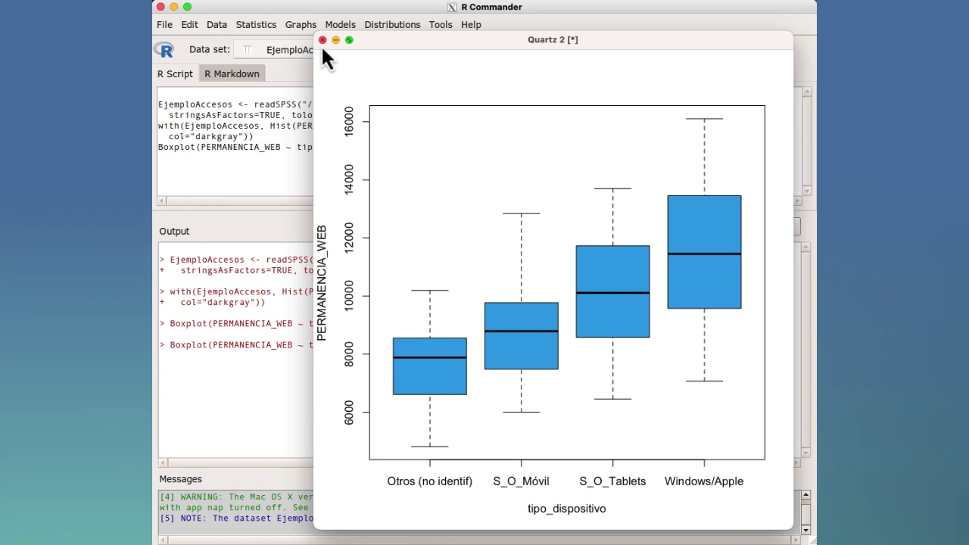
pyautogui.moveTo(432, 46); pyautogui.dragTo(946, 102)
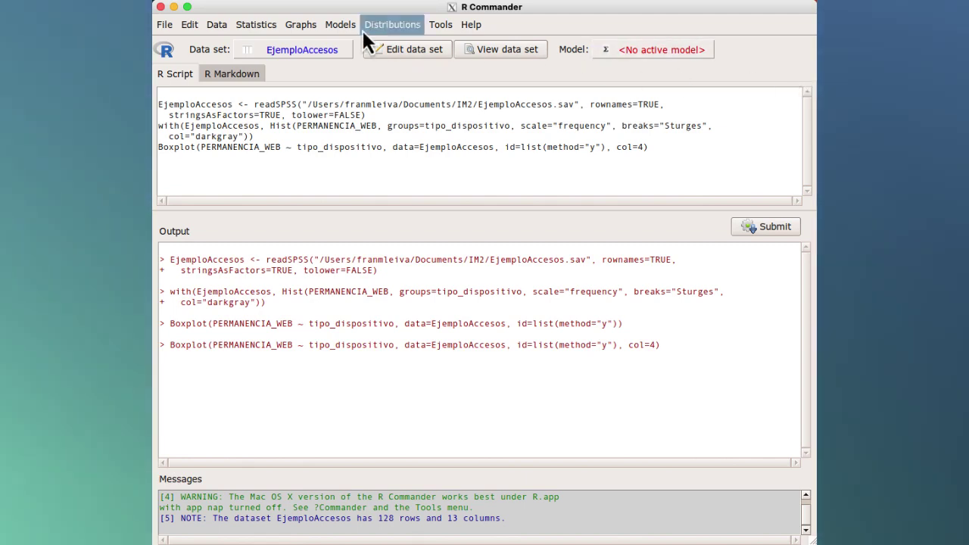
# Step: Run a Lilliefors (Kolmogorov-Smirnov) normality test on PERMANENCIA_WEB, tested by tipo_dispositivo
pyautogui.click(274, 28)
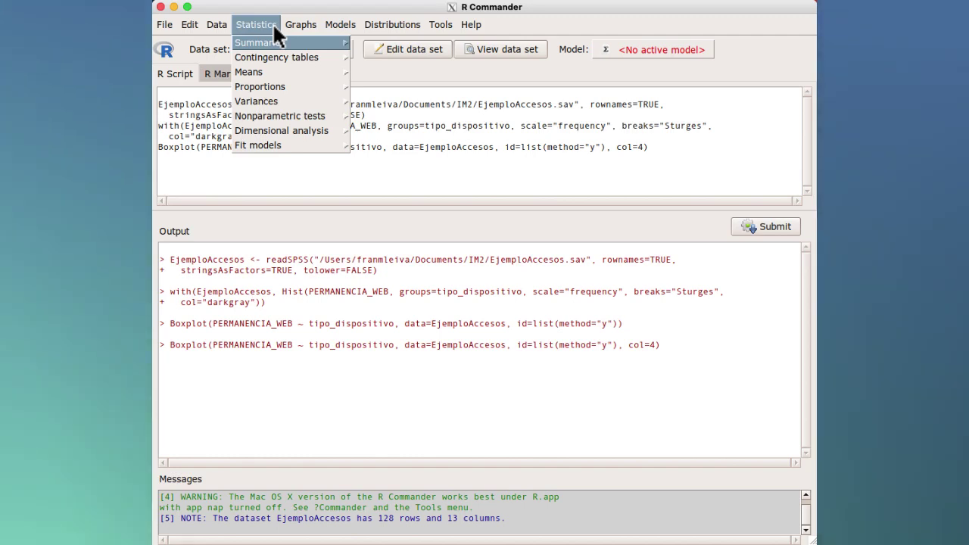
pyautogui.moveTo(269, 37)
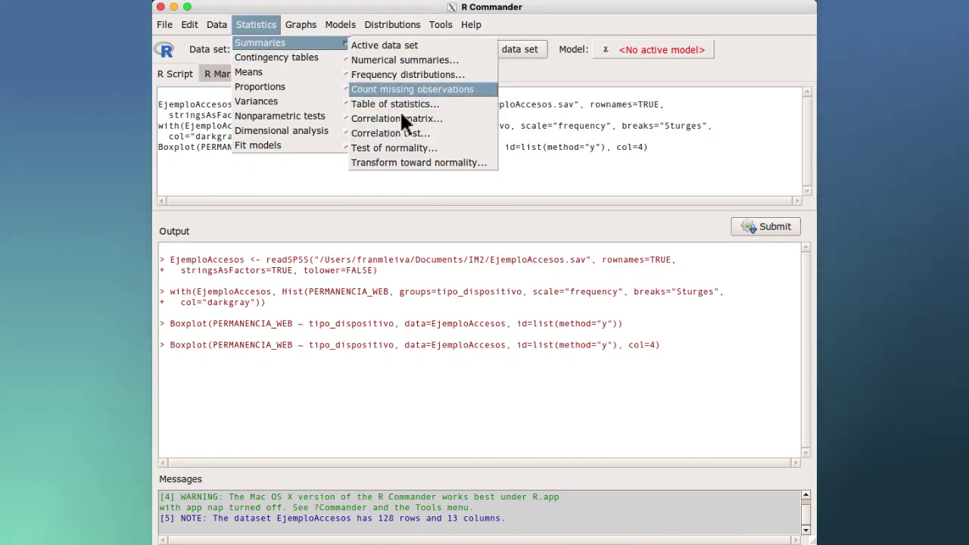
pyautogui.click(406, 154)
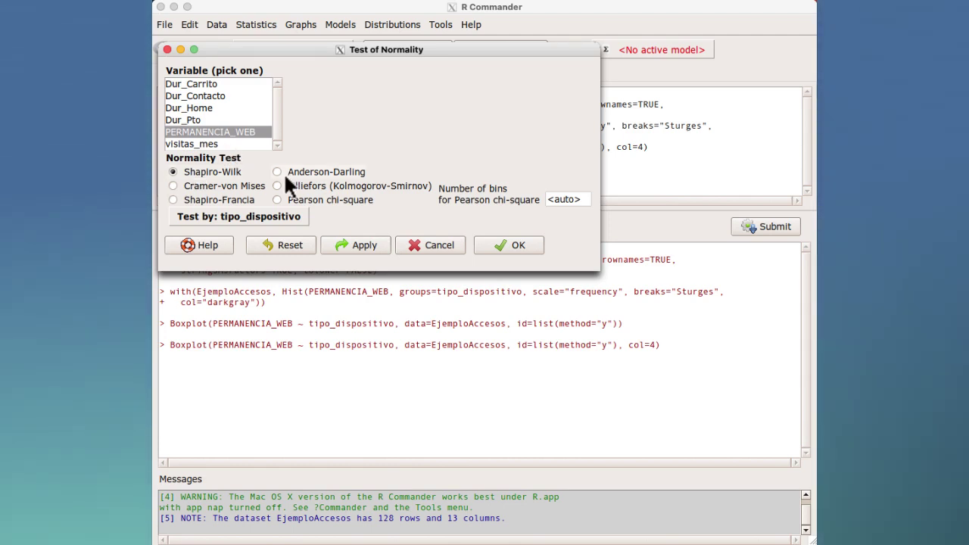
pyautogui.click(344, 188)
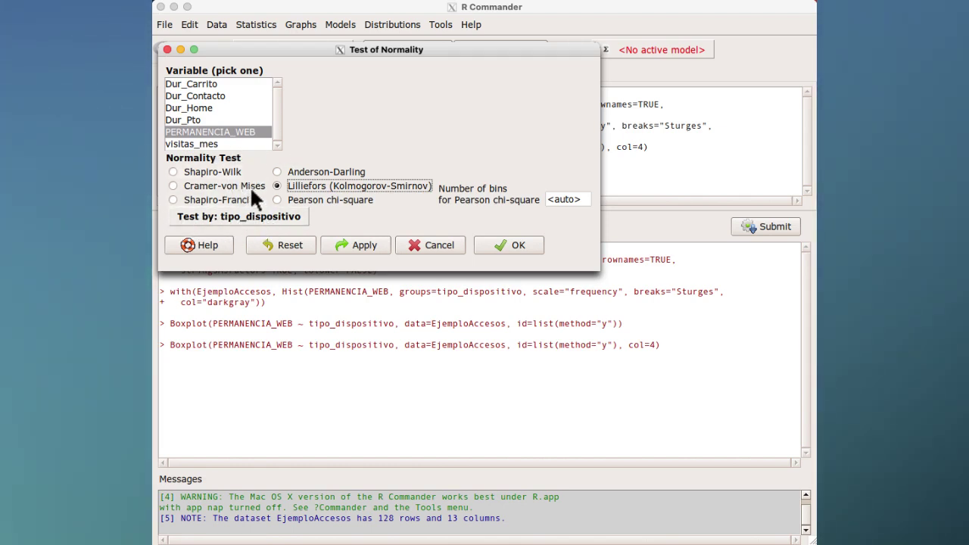
pyautogui.click(495, 245)
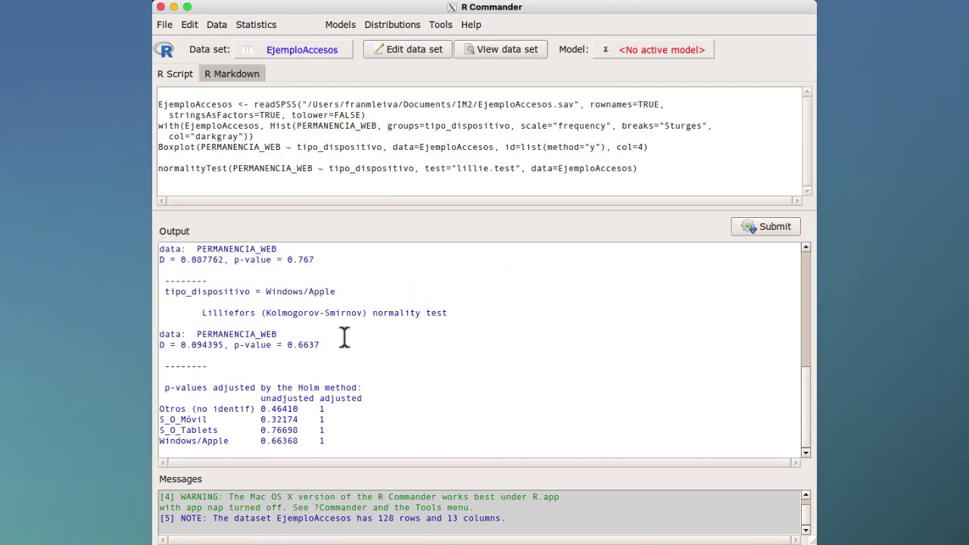
# Step: Examine the Lilliefors p-value of each device type in the output, through to the Holm-adjusted p-values
pyautogui.moveTo(321, 344); pyautogui.dragTo(156, 337)
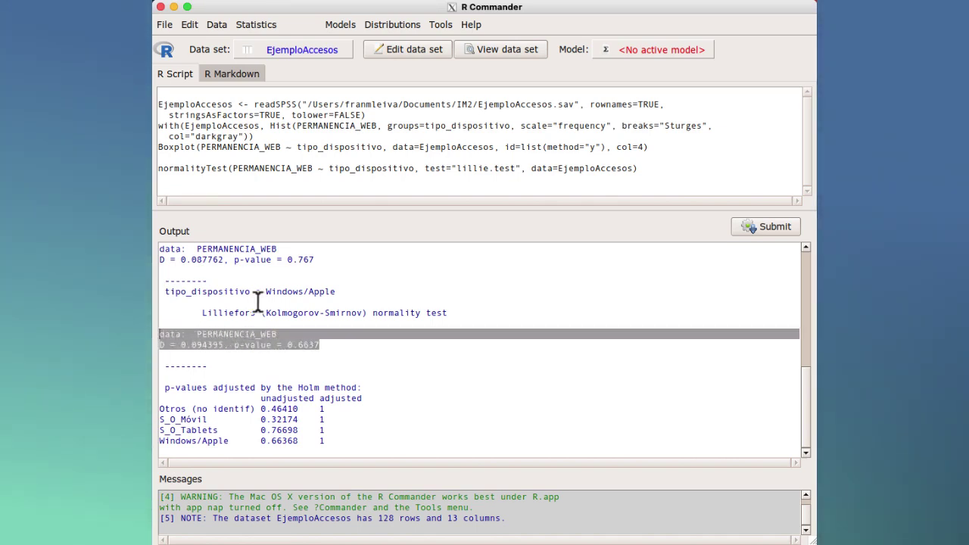
pyautogui.scroll(5, 257, 301)
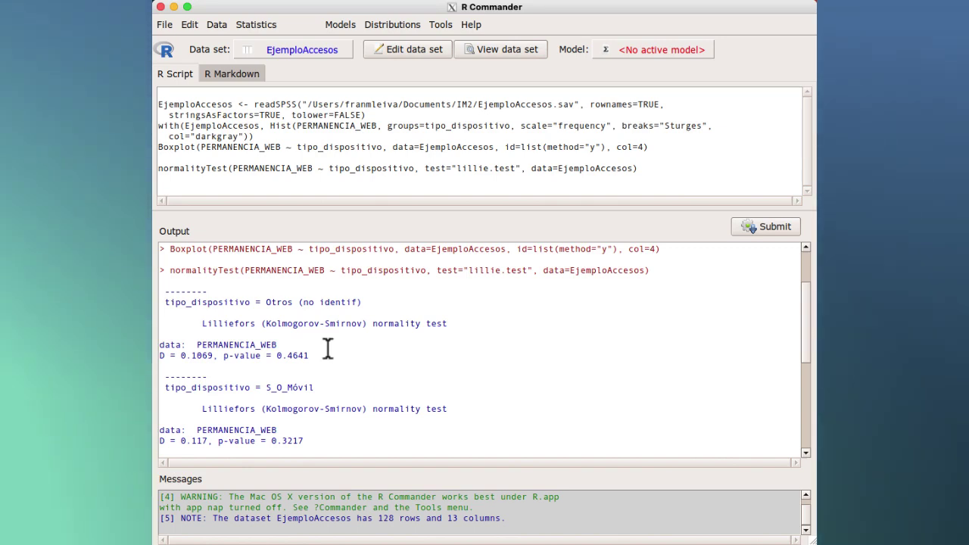
pyautogui.moveTo(310, 355); pyautogui.dragTo(277, 357)
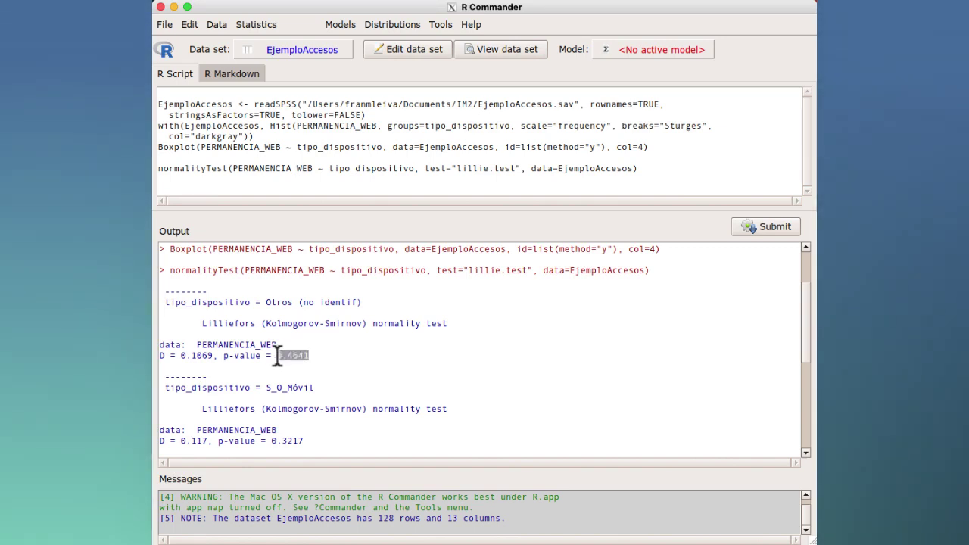
pyautogui.scroll(-5, 356, 376)
pyautogui.scroll(4, 336, 379)
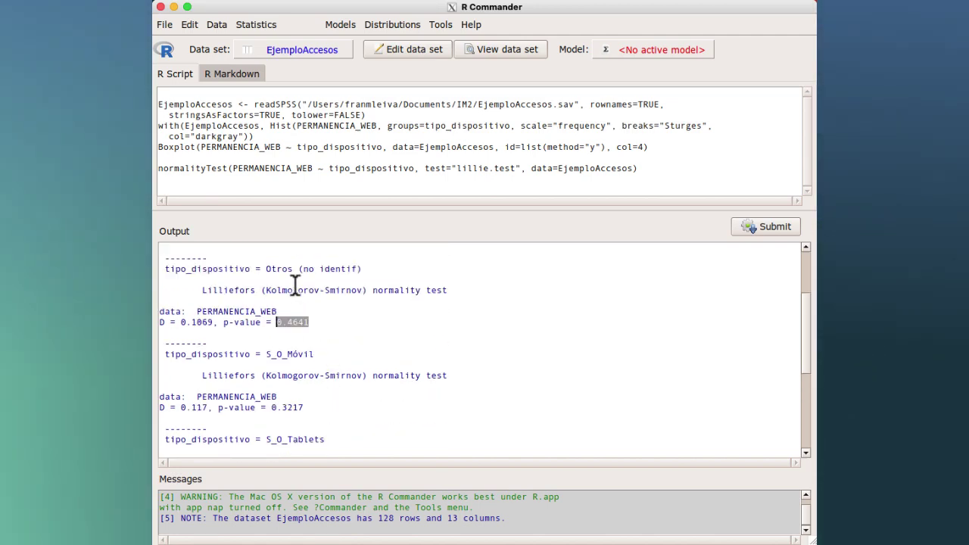
pyautogui.moveTo(266, 269); pyautogui.dragTo(292, 270)
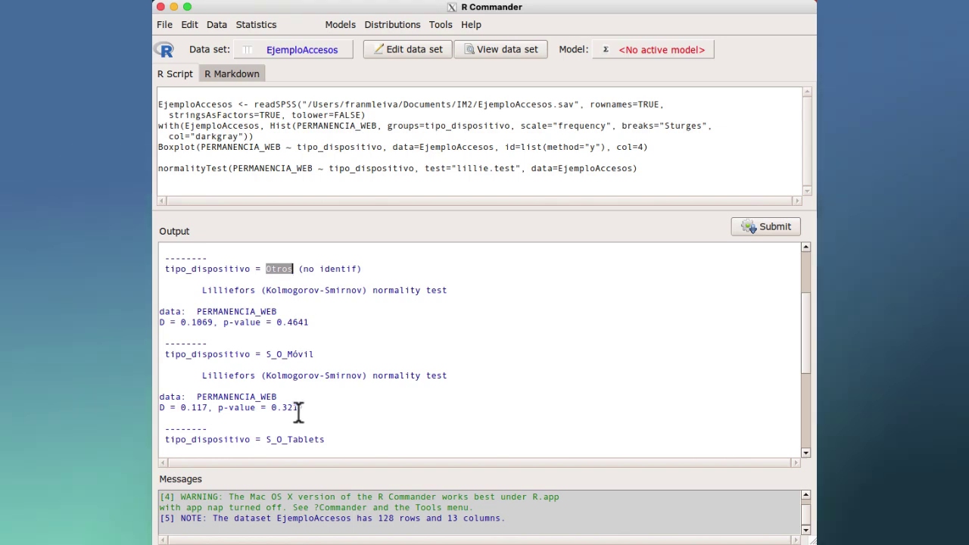
pyautogui.moveTo(309, 407); pyautogui.dragTo(270, 408)
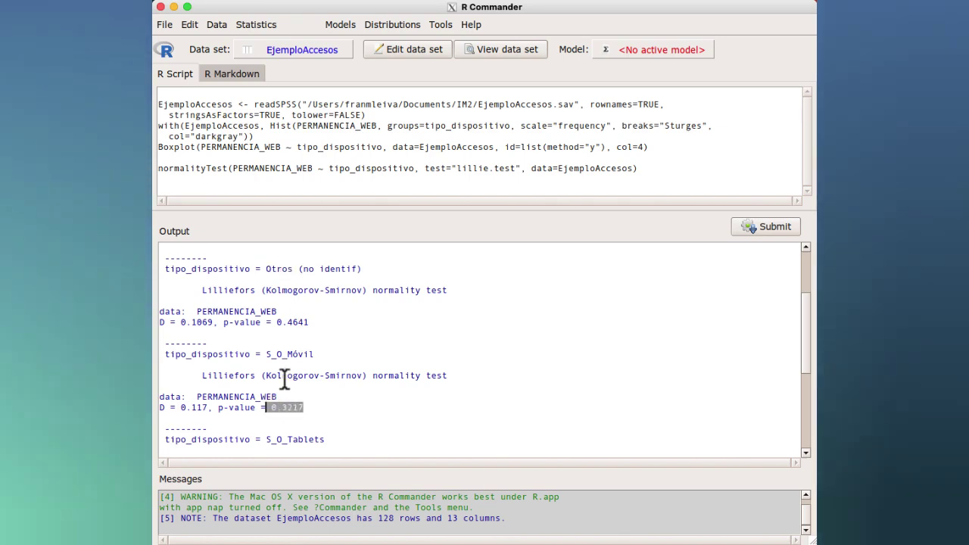
pyautogui.moveTo(272, 355); pyautogui.dragTo(313, 354)
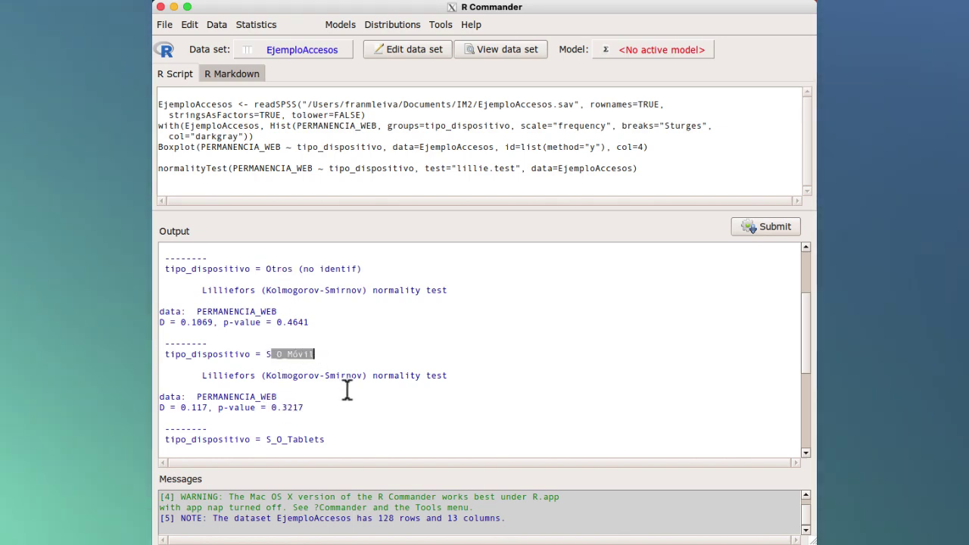
pyautogui.scroll(-5, 347, 390)
pyautogui.moveTo(315, 392); pyautogui.dragTo(287, 393)
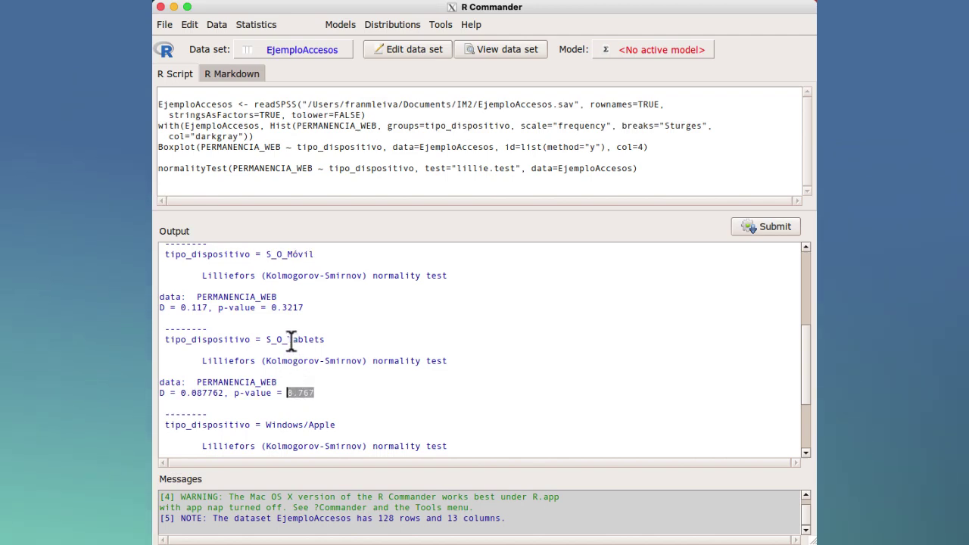
pyautogui.moveTo(291, 340); pyautogui.dragTo(319, 341)
pyautogui.scroll(-3, 321, 379)
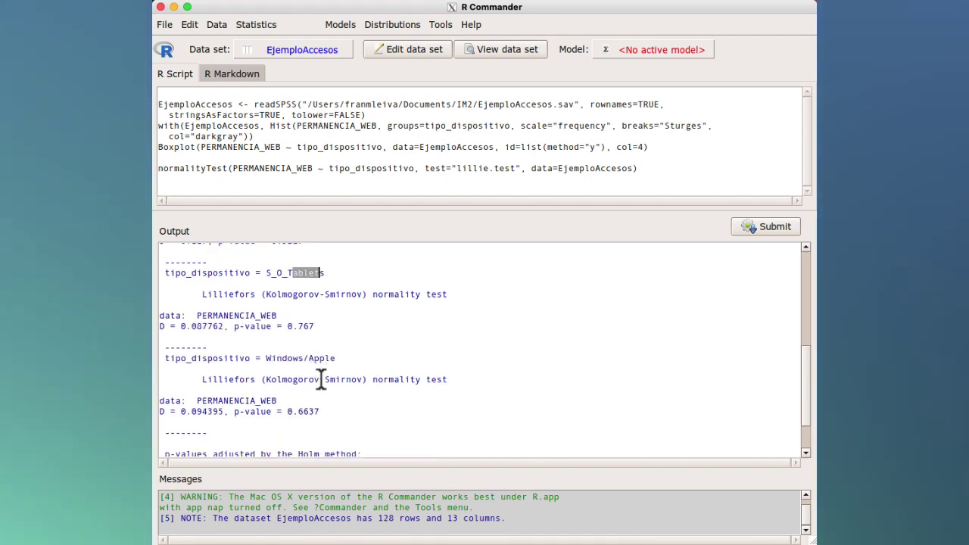
pyautogui.scroll(-2, 321, 380)
pyautogui.moveTo(321, 379); pyautogui.dragTo(288, 379)
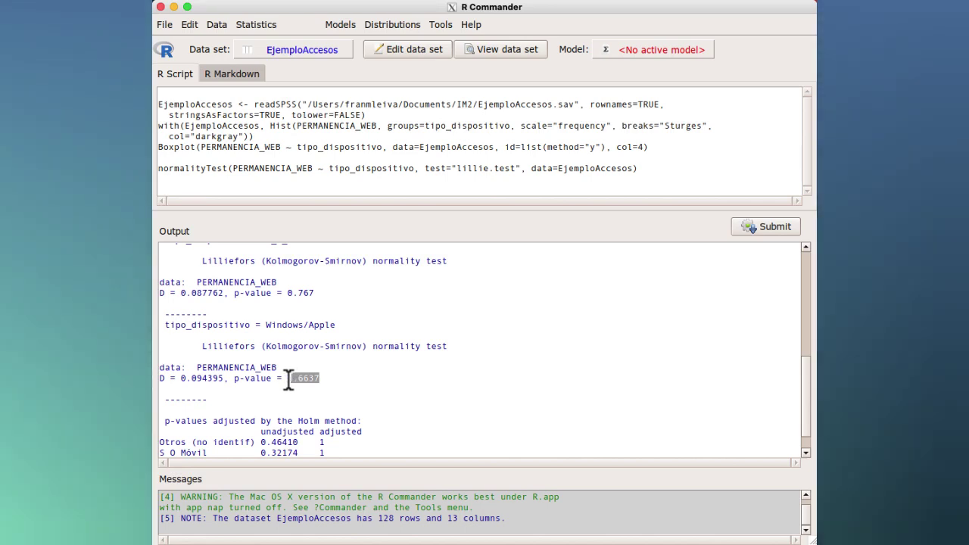
pyautogui.moveTo(266, 325); pyautogui.dragTo(335, 326)
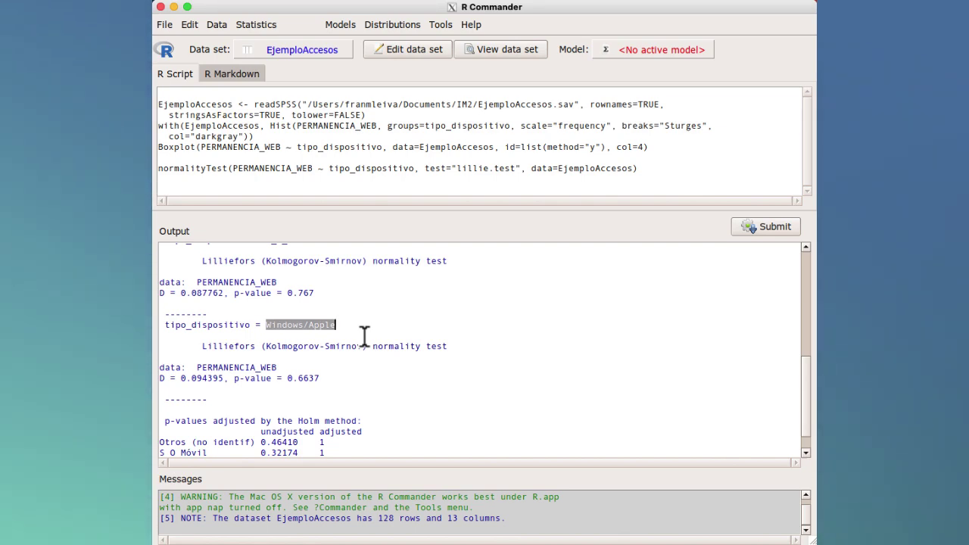
pyautogui.scroll(-3, 367, 346)
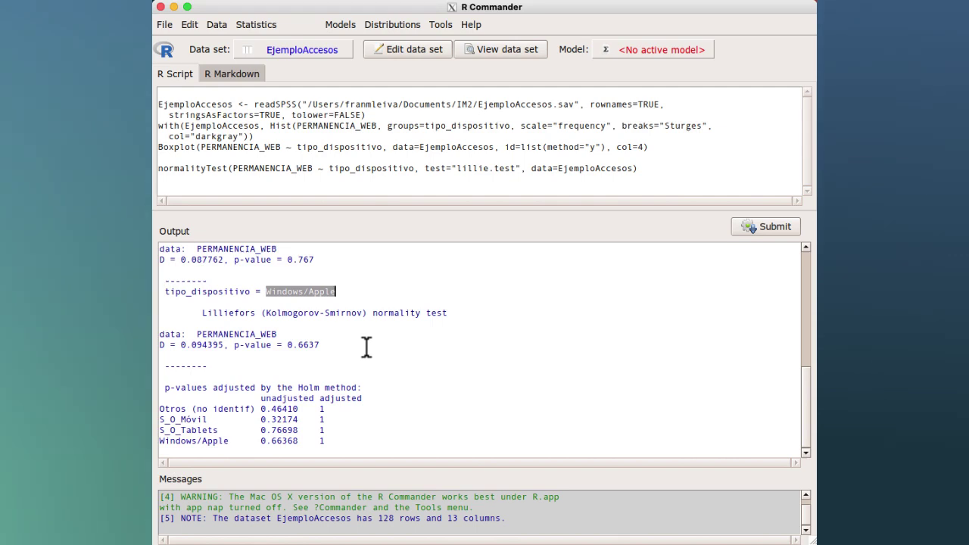
# Step: Run Levene's test on PERMANENCIA_WEB with tipo_dispositivo as the factor and the median as center
pyautogui.click(251, 26)
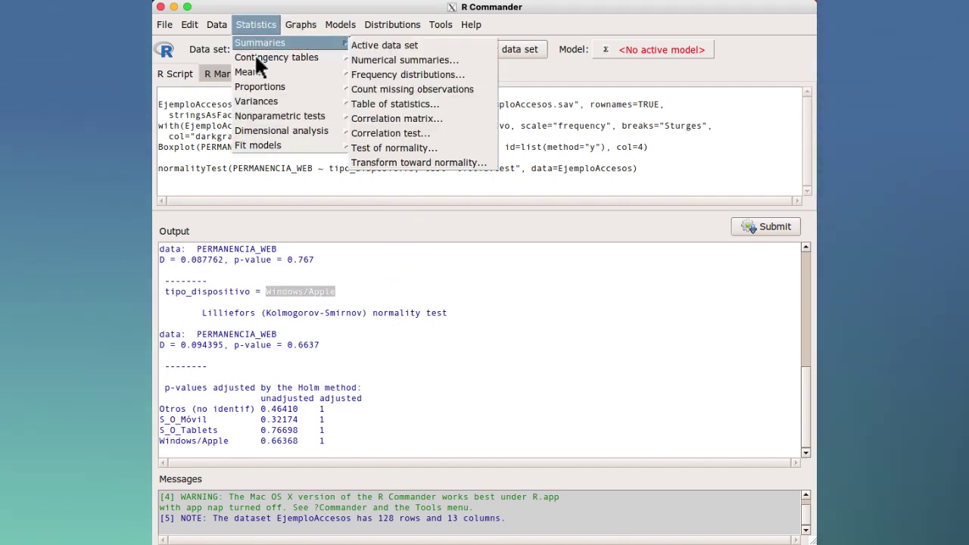
pyautogui.moveTo(256, 101)
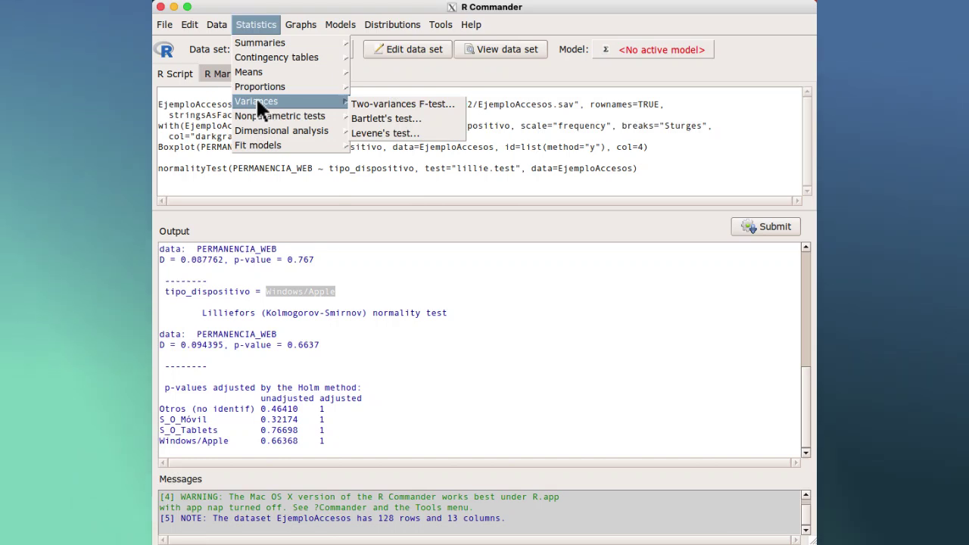
pyautogui.click(398, 131)
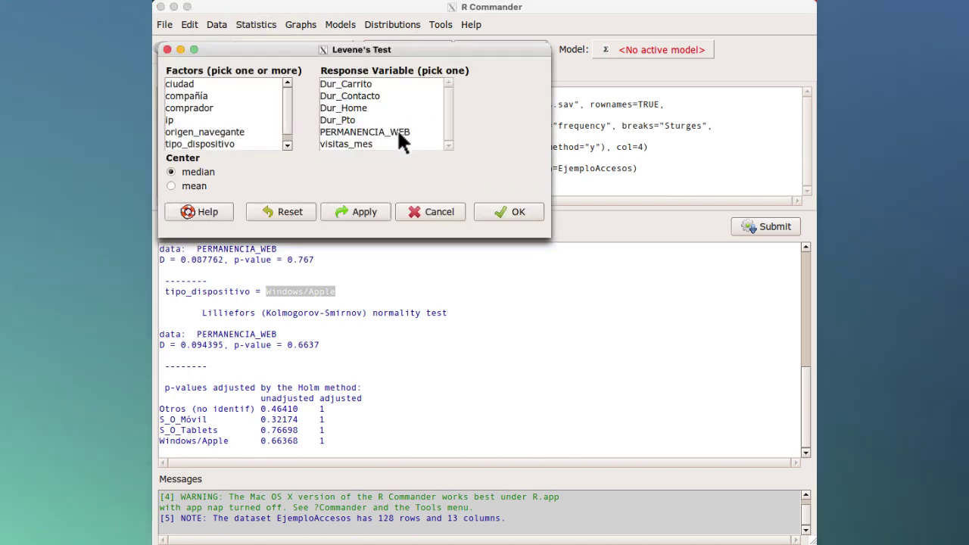
pyautogui.click(340, 135)
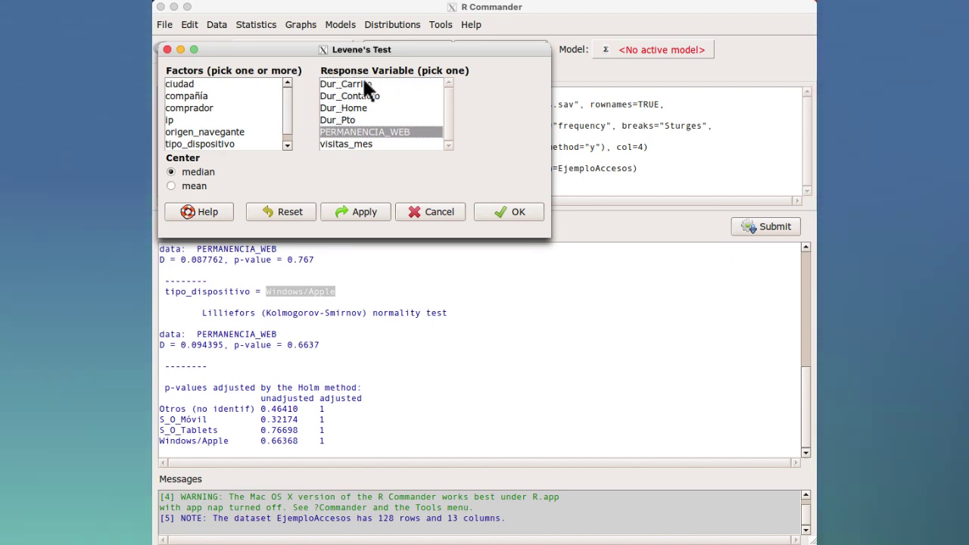
pyautogui.click(216, 143)
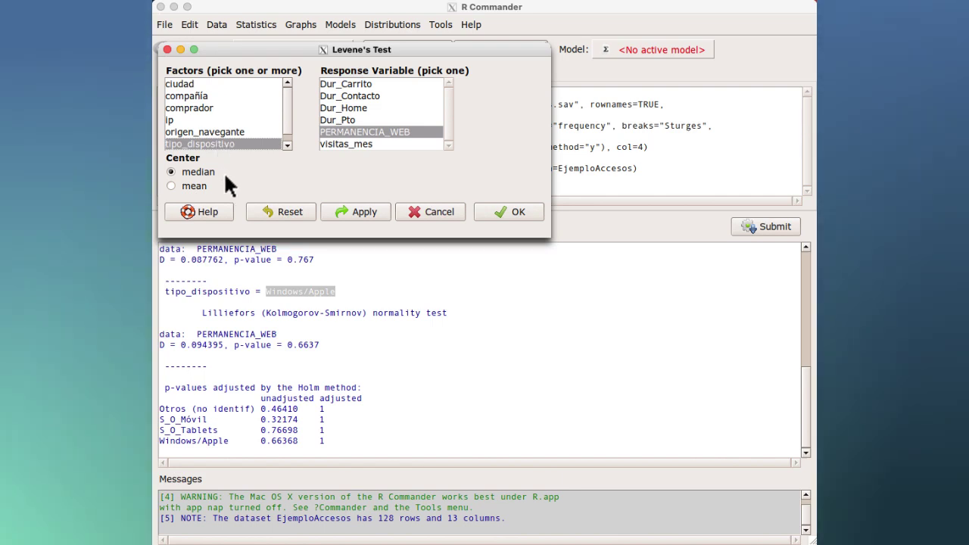
pyautogui.click(501, 212)
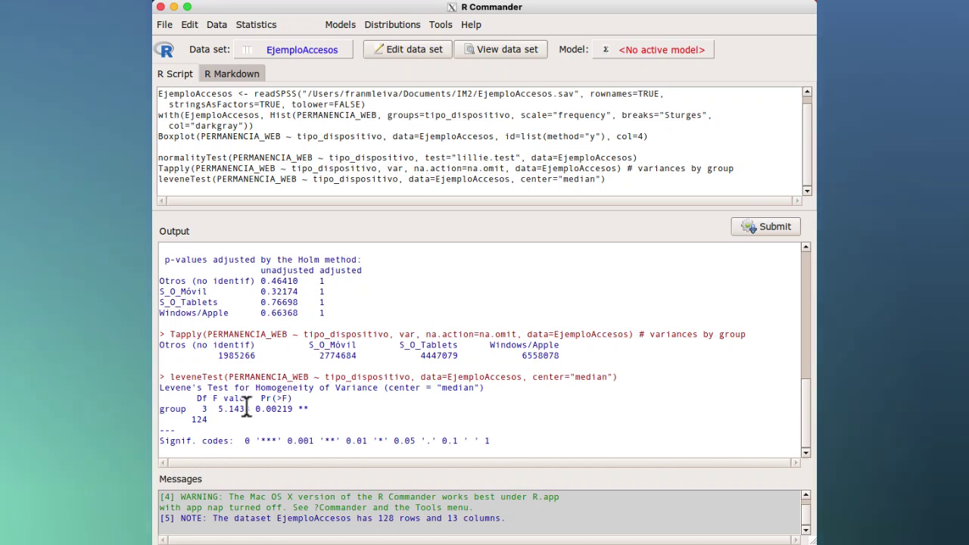
# Step: Examine the p-value of Levene's test in the output and compare it with the significance codes
pyautogui.moveTo(255, 408); pyautogui.dragTo(297, 409)
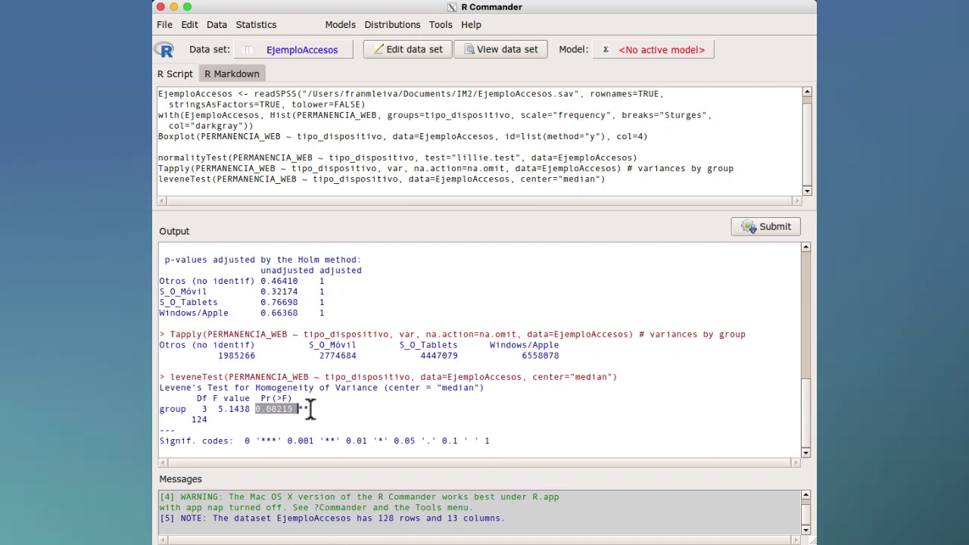
pyautogui.click(257, 409)
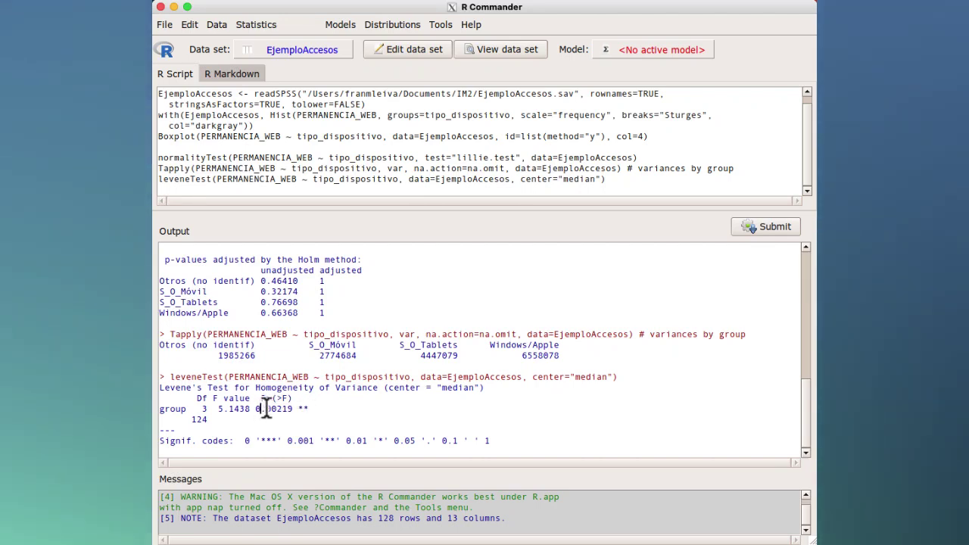
pyautogui.moveTo(256, 409); pyautogui.dragTo(311, 409)
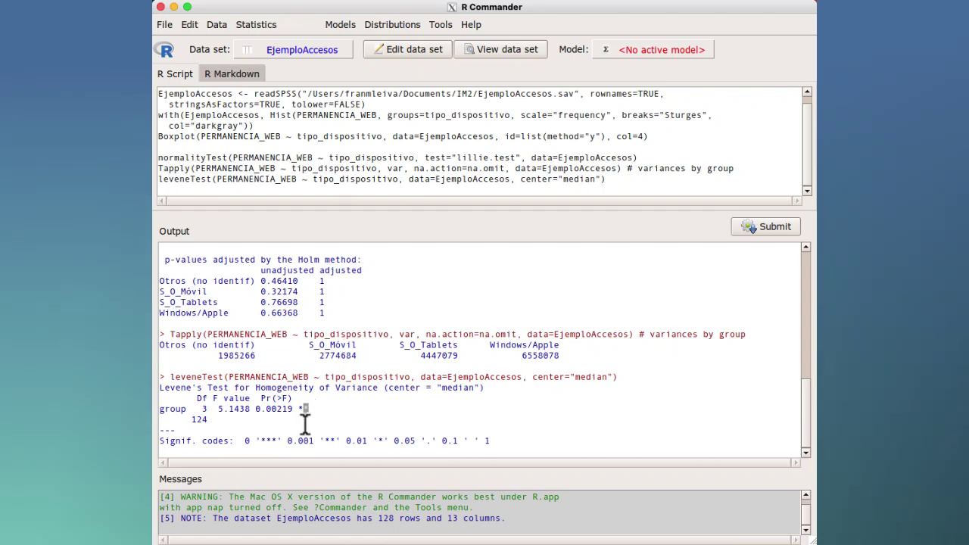
pyautogui.click(302, 441)
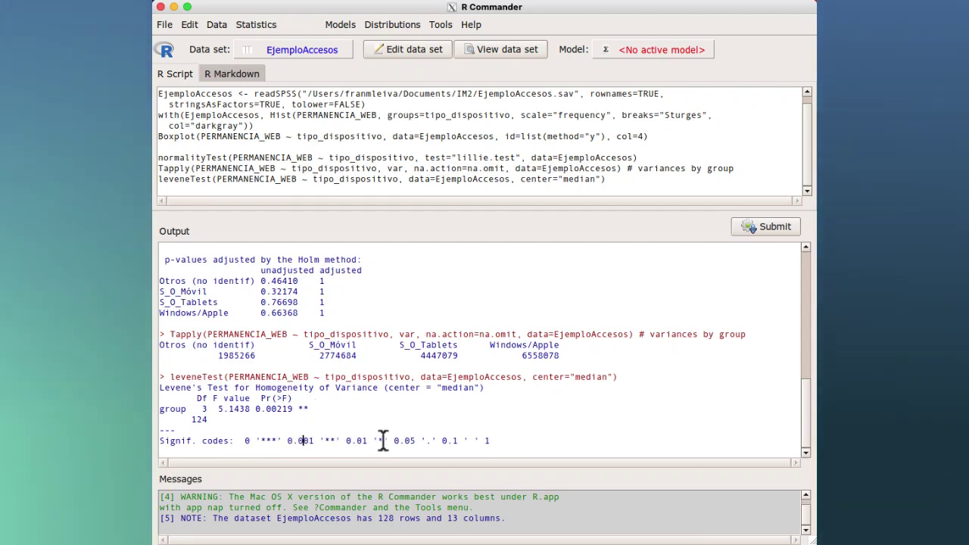
pyautogui.moveTo(352, 441); pyautogui.dragTo(368, 442)
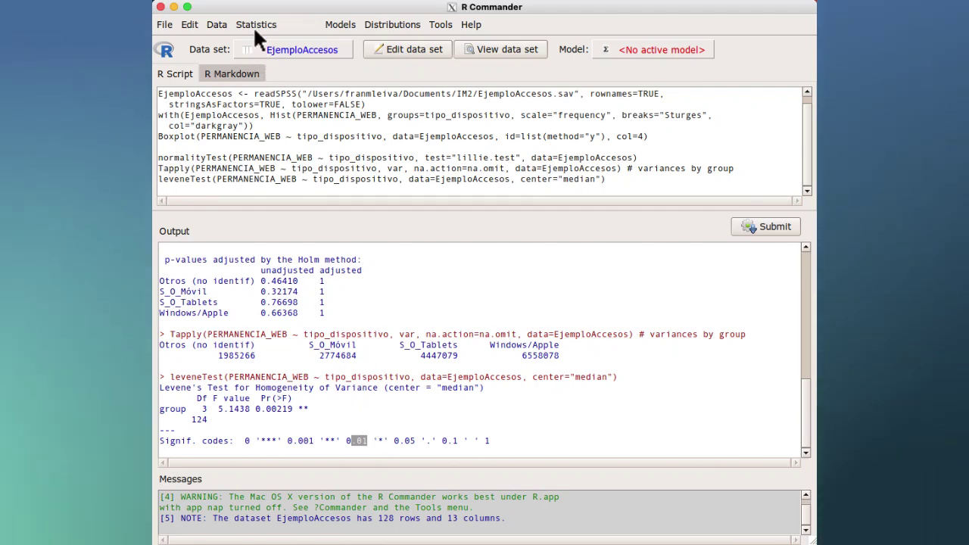
pyautogui.click(216, 24)
pyautogui.moveTo(251, 142)
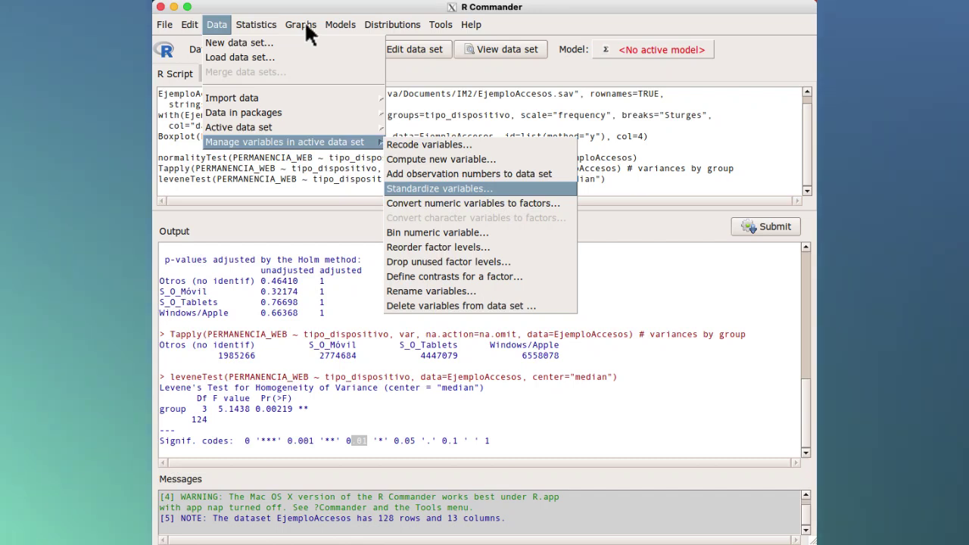
pyautogui.click(306, 25)
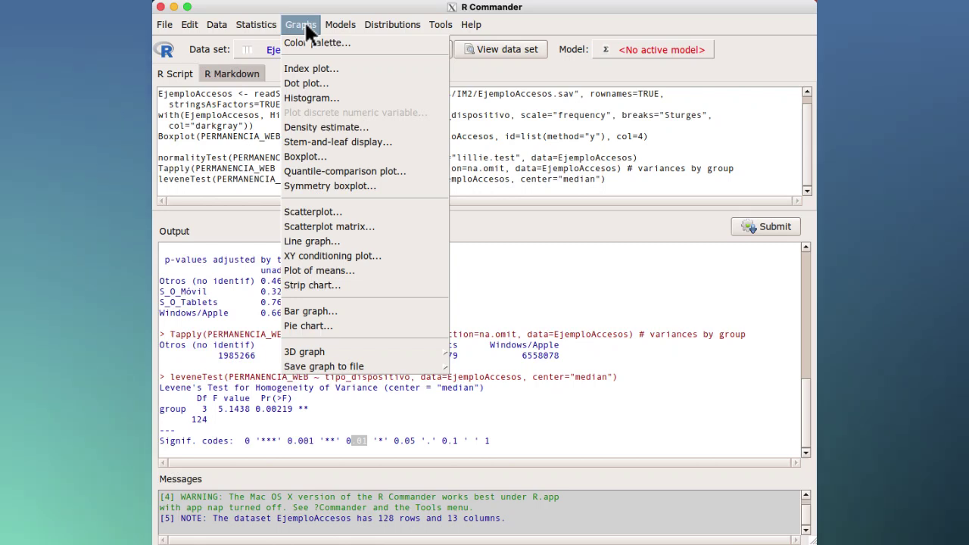
# Step: Run a one-way ANOVA named AnovaModel.1 with PERMANENCIA_WEB as response and tipo_dispositivo as groups
pyautogui.click(265, 18)
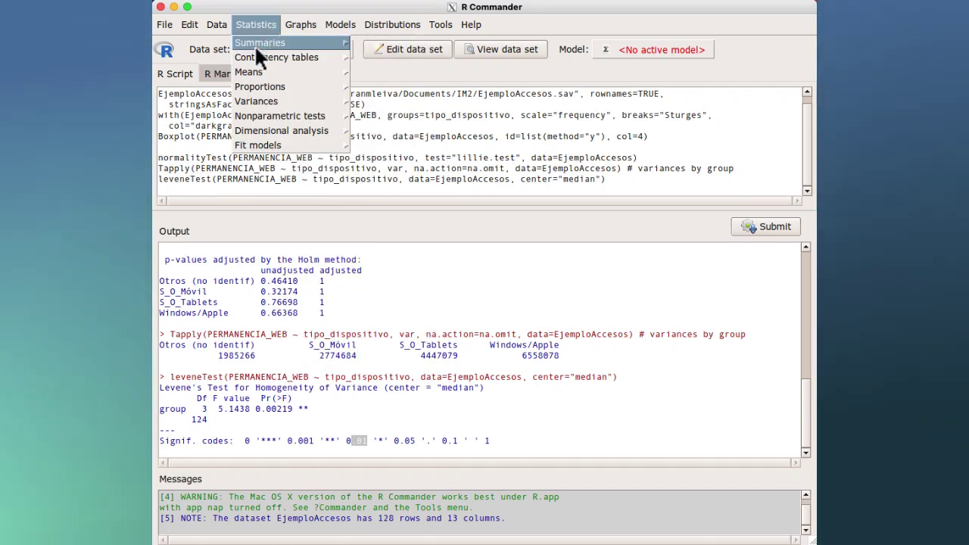
pyautogui.moveTo(343, 70)
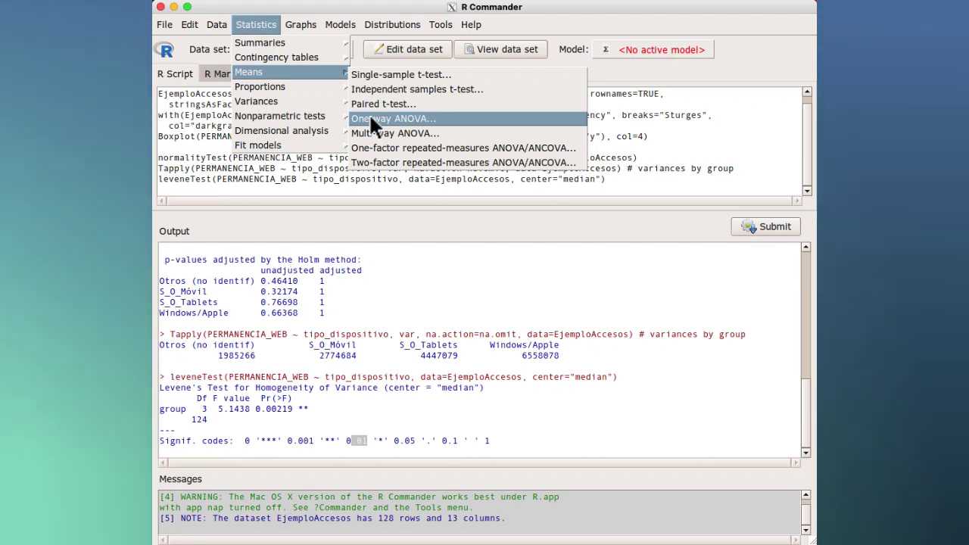
pyautogui.click(370, 121)
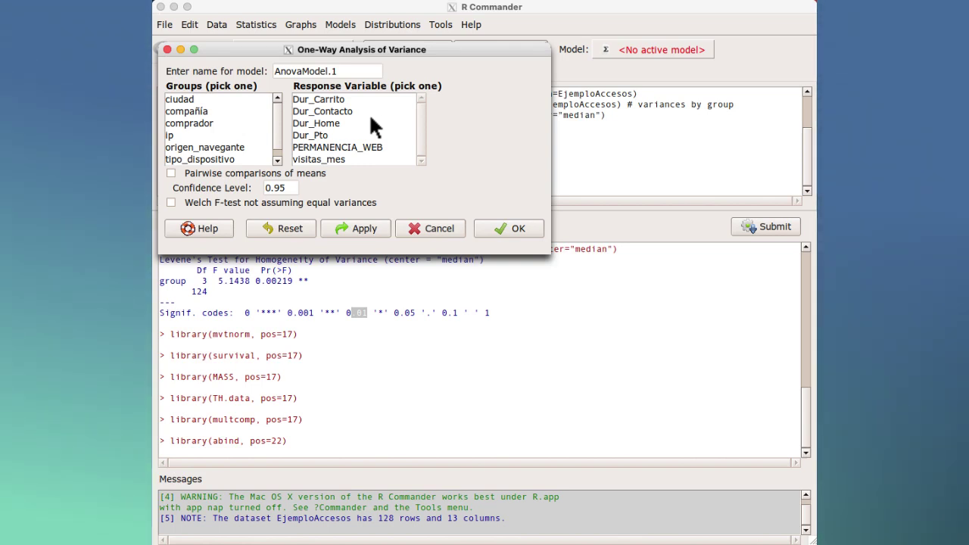
pyautogui.click(312, 148)
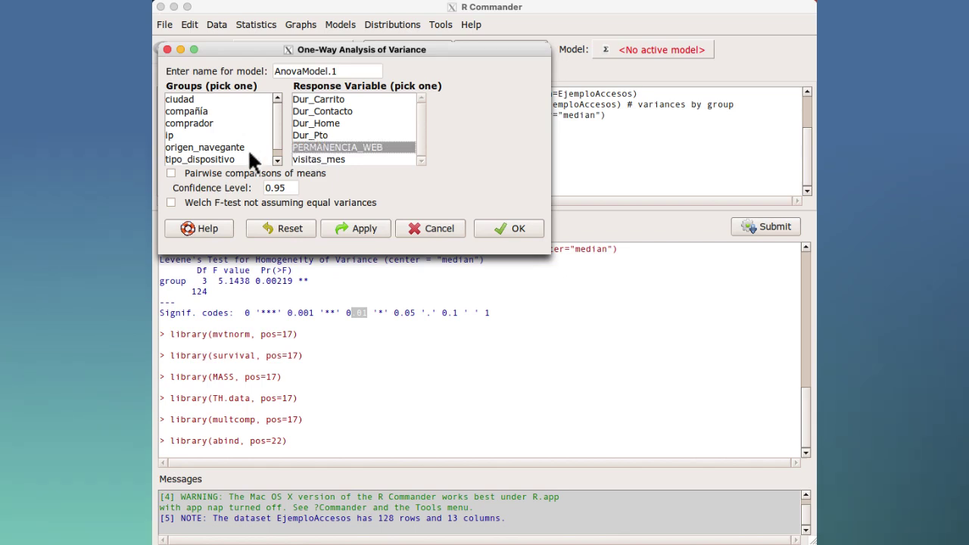
pyautogui.click(212, 160)
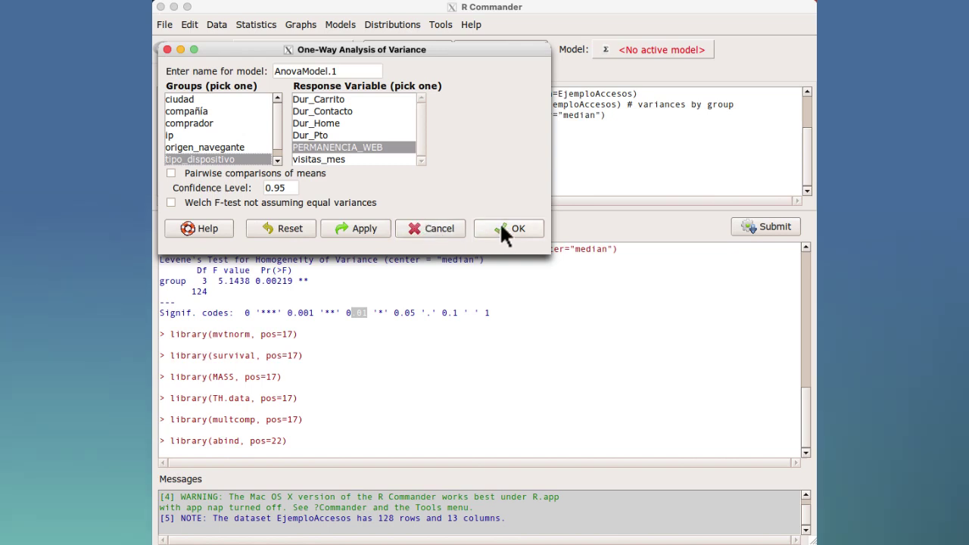
pyautogui.click(503, 231)
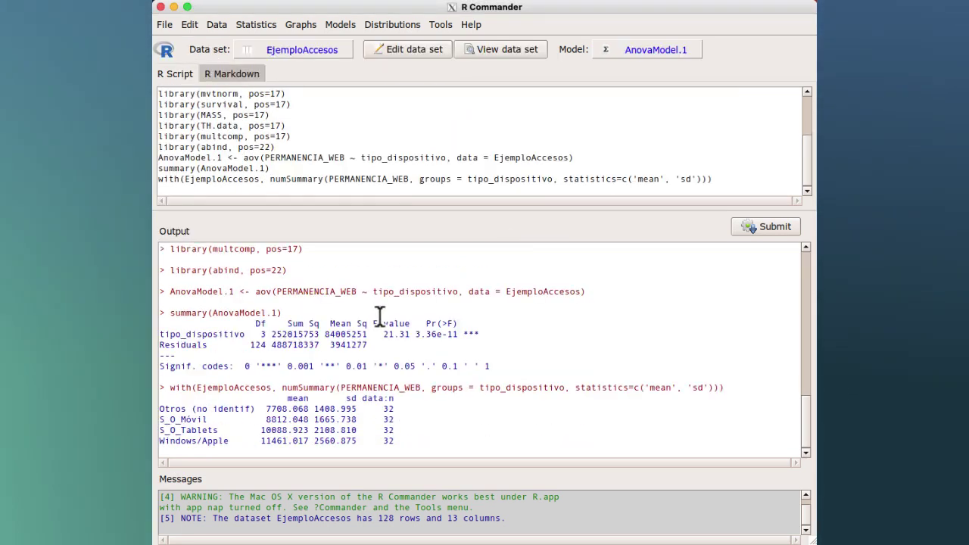
# Step: Examine the ANOVA p-value for tipo_dispositivo and review the boxplot of PERMANENCIA_WEB by device type
pyautogui.moveTo(416, 334); pyautogui.dragTo(459, 336)
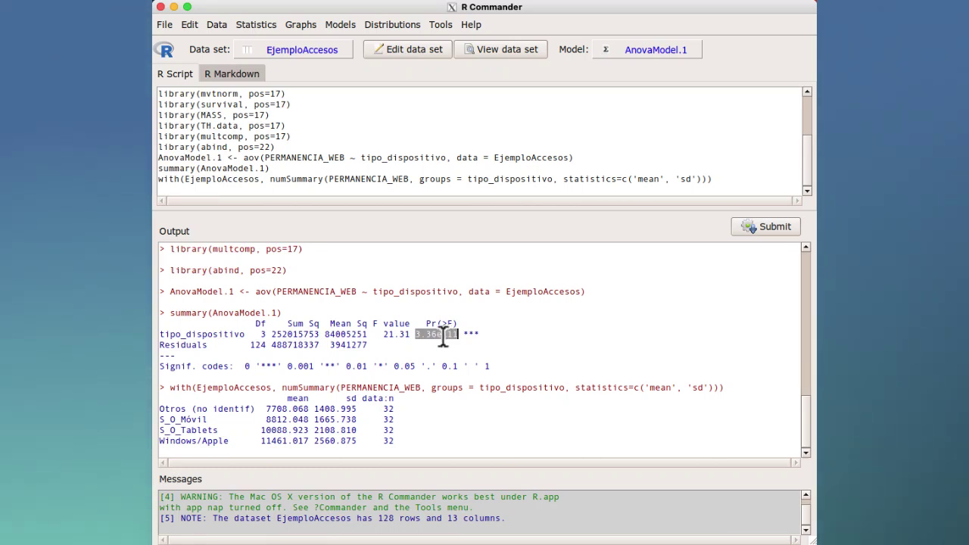
pyautogui.click(443, 338)
pyautogui.moveTo(439, 339); pyautogui.dragTo(457, 339)
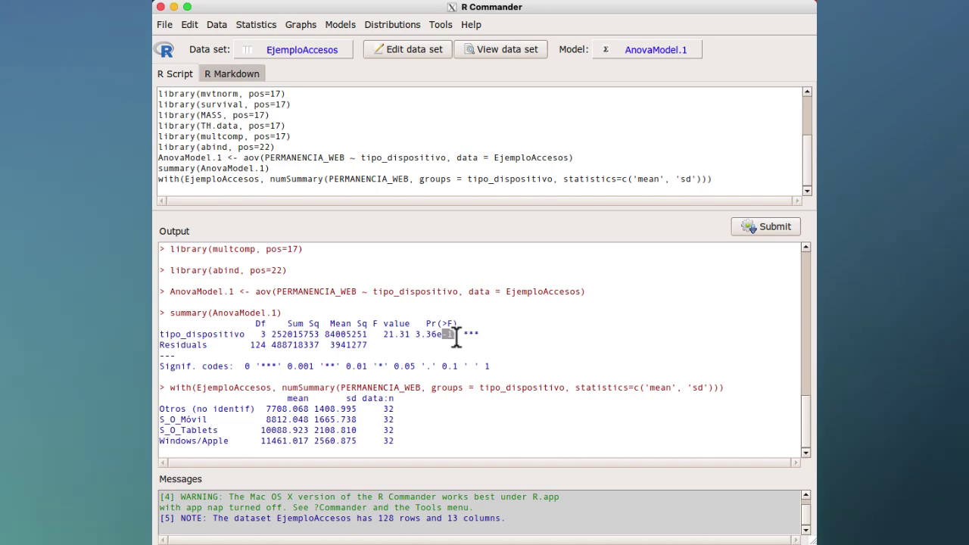
pyautogui.moveTo(456, 339); pyautogui.dragTo(459, 338)
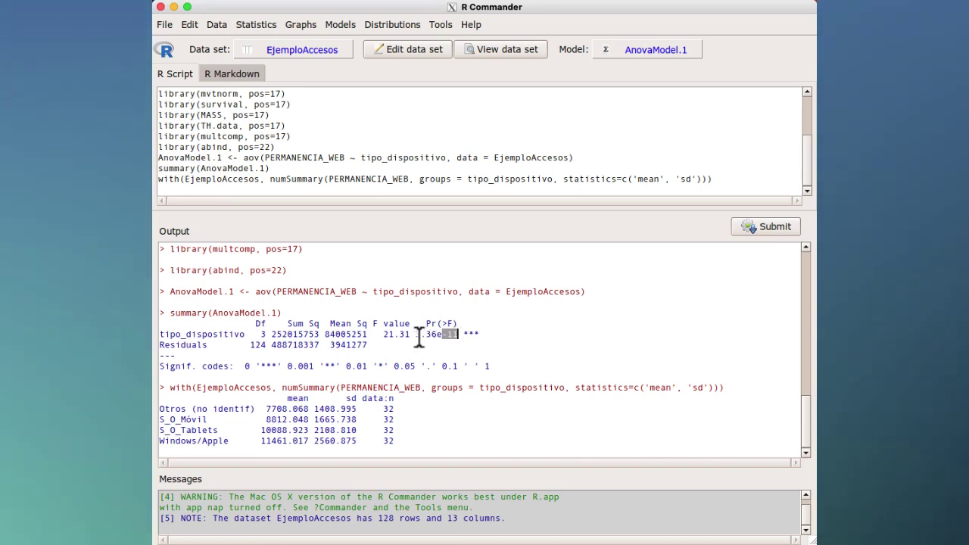
pyautogui.click(417, 338)
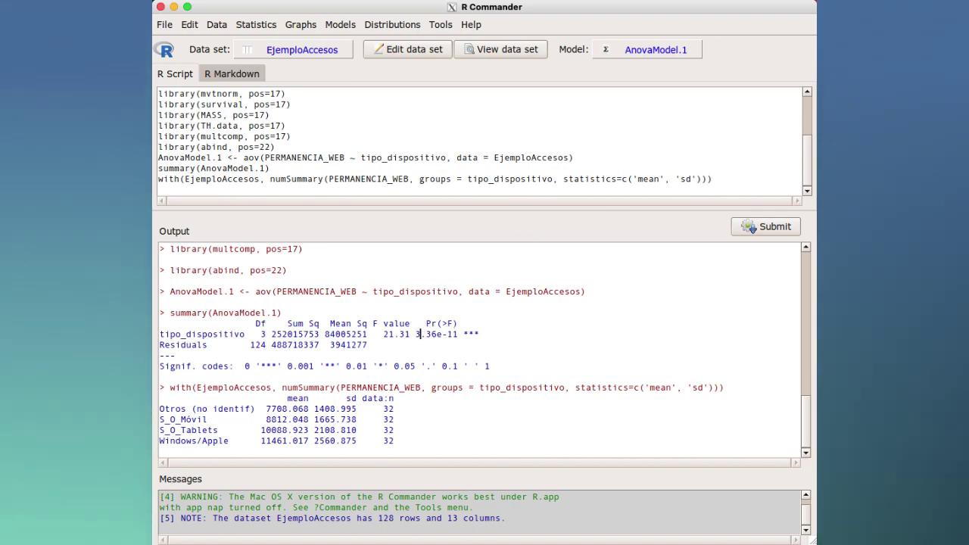
pyautogui.moveTo(905, 28); pyautogui.dragTo(483, 28)
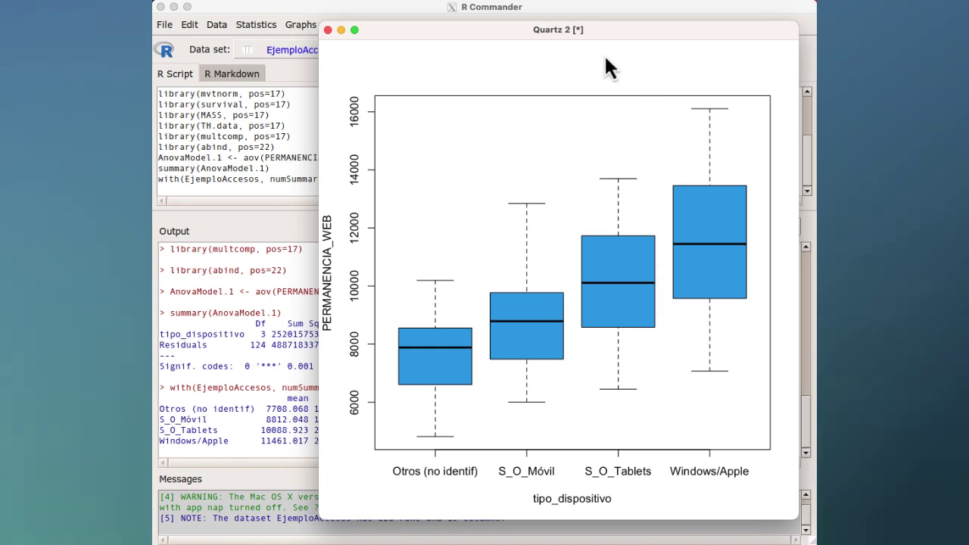
pyautogui.moveTo(604, 35); pyautogui.dragTo(968, 76)
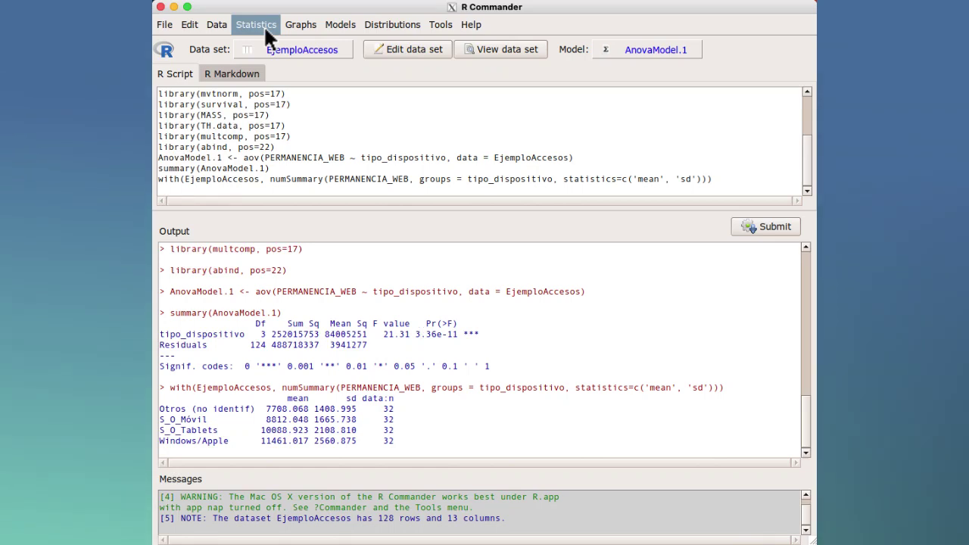
# Step: Run one-way ANOVA AnovaModel.2 of PERMANENCIA_WEB by tipo_dispositivo with pairwise comparisons of means and the Welch F-test at 0.95 confidence
pyautogui.click(264, 25)
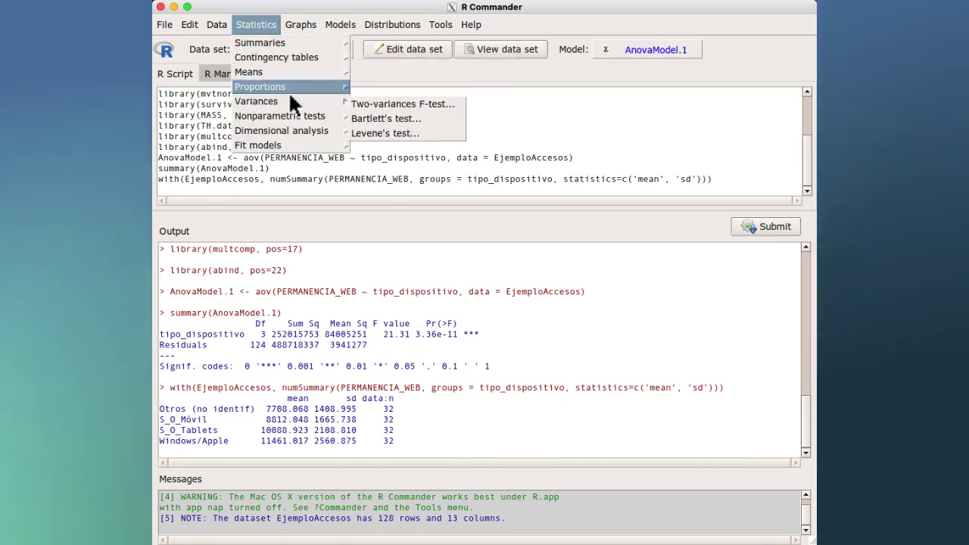
pyautogui.moveTo(289, 103)
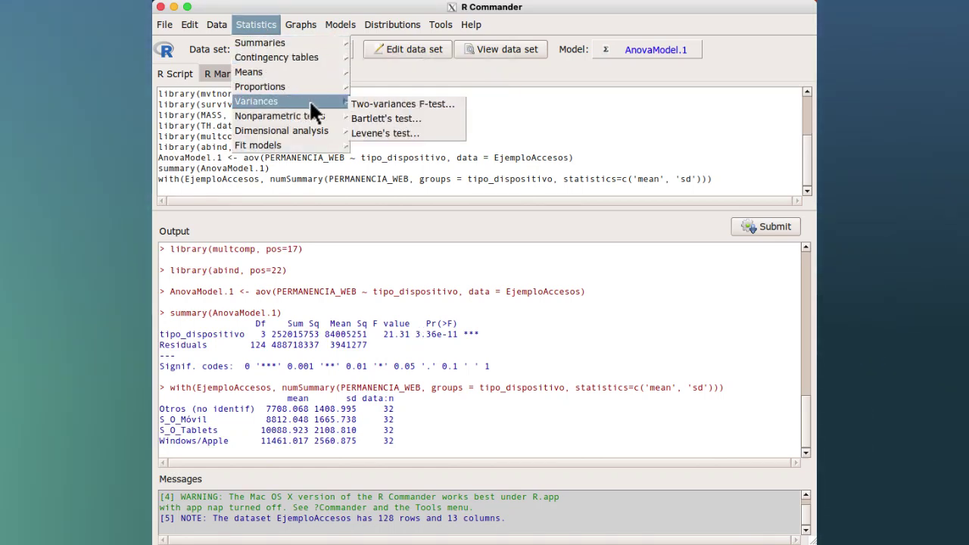
pyautogui.moveTo(306, 73)
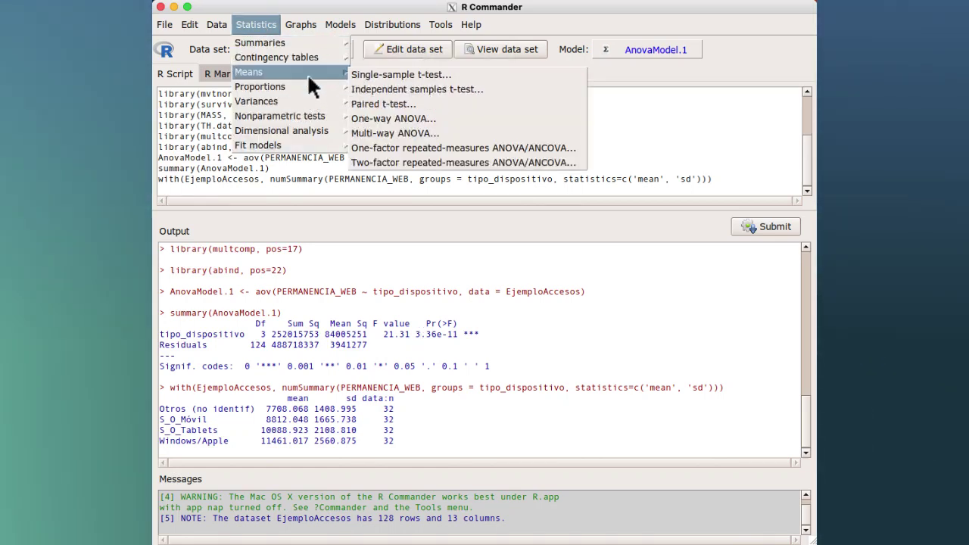
pyautogui.click(425, 118)
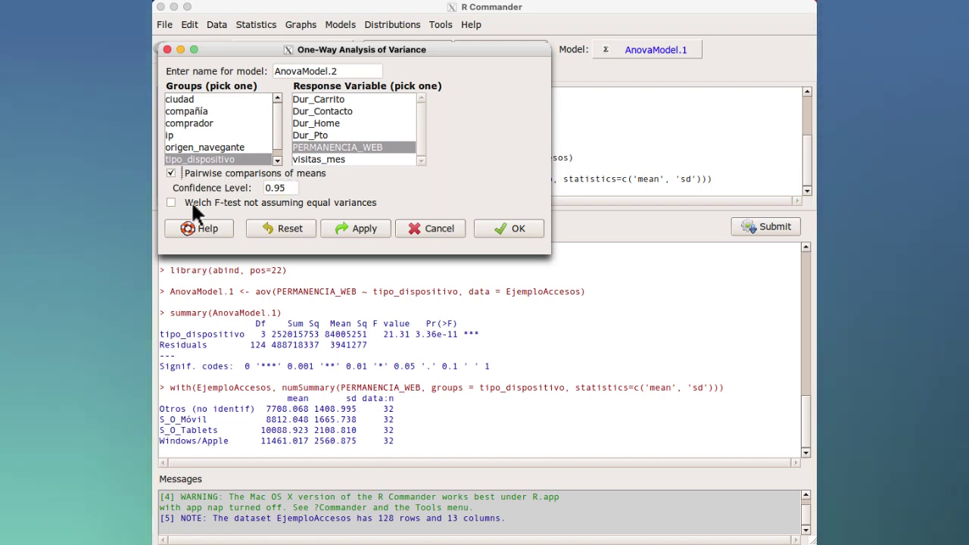
pyautogui.click(172, 200)
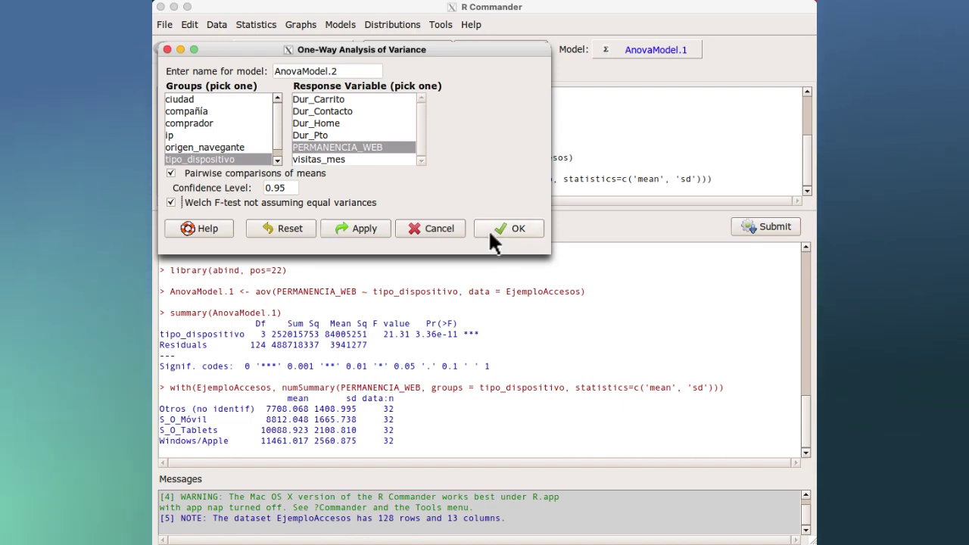
pyautogui.click(508, 229)
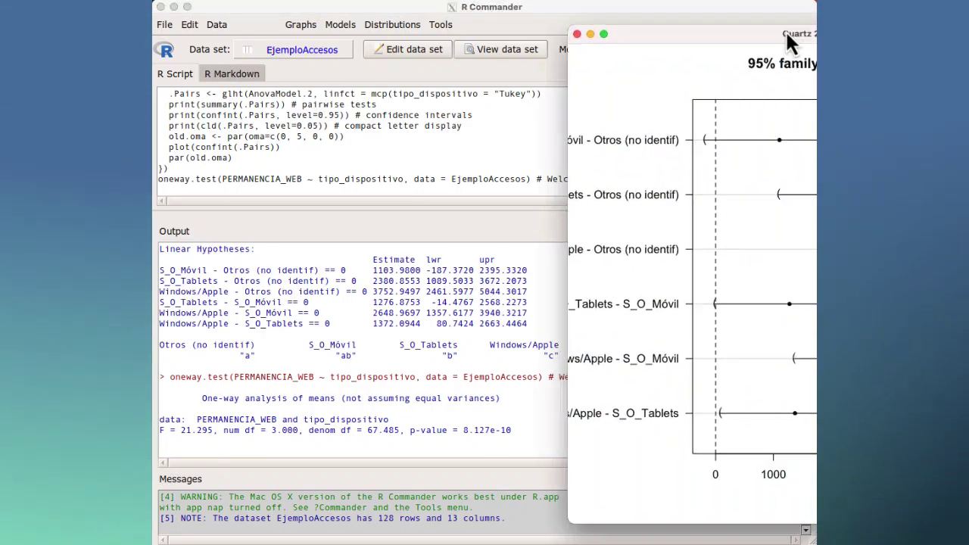
# Step: Review the family-wise confidence interval plot of the pairwise comparisons, then uncover the output behind it
pyautogui.moveTo(786, 35); pyautogui.dragTo(556, 24)
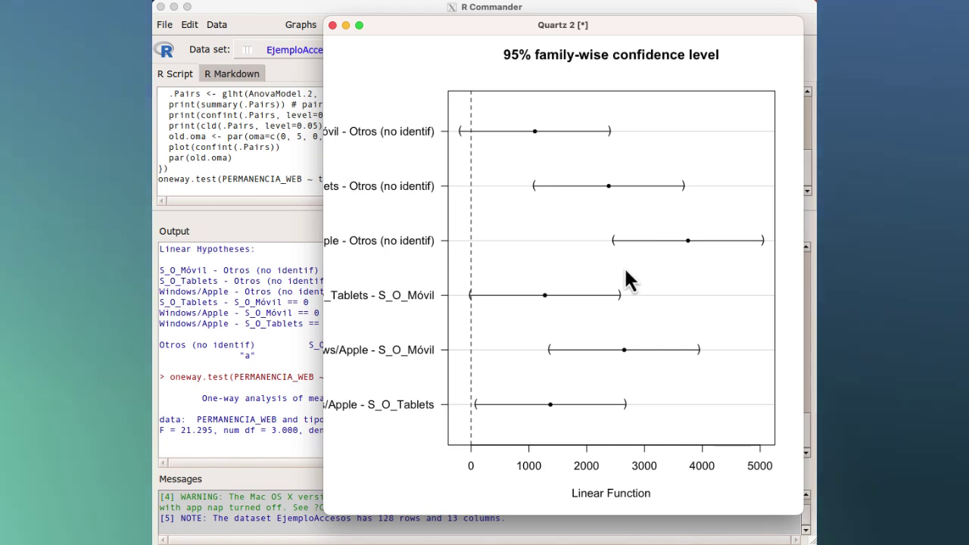
pyautogui.moveTo(506, 27); pyautogui.dragTo(850, 185)
pyautogui.click(348, 291)
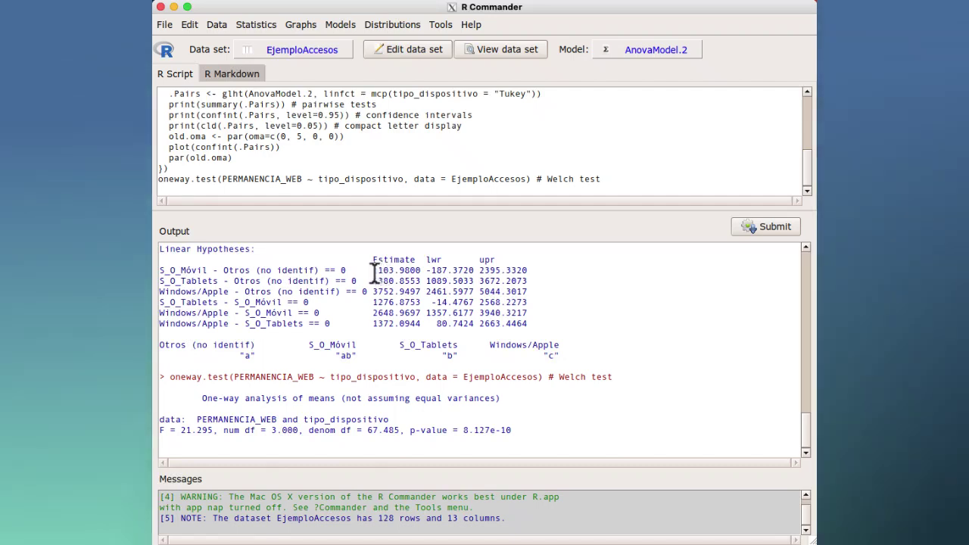
# Step: Examine the estimate and the lower and upper confidence limits of the S_O_Móvil - Otros (no identif) comparison
pyautogui.moveTo(374, 270); pyautogui.dragTo(529, 271)
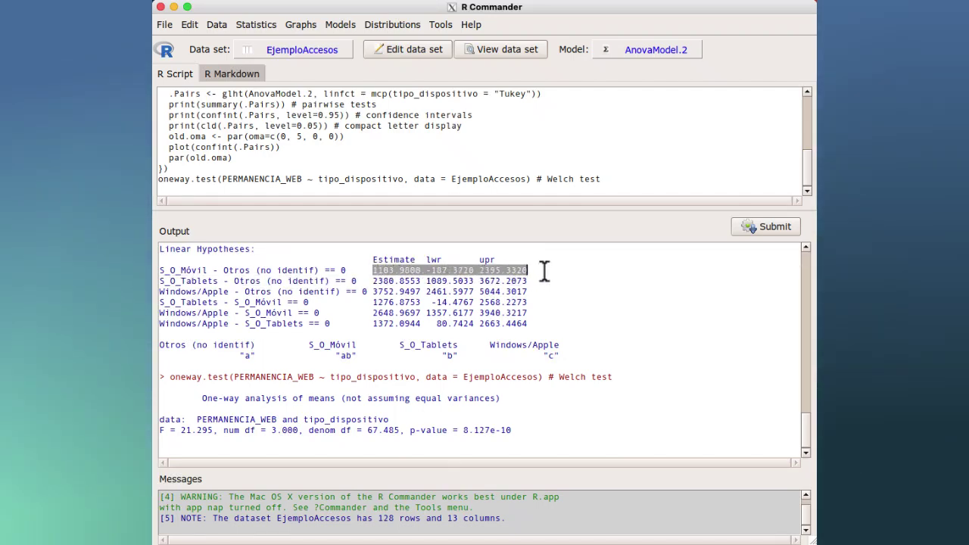
pyautogui.click(376, 266)
pyautogui.moveTo(426, 267); pyautogui.dragTo(521, 271)
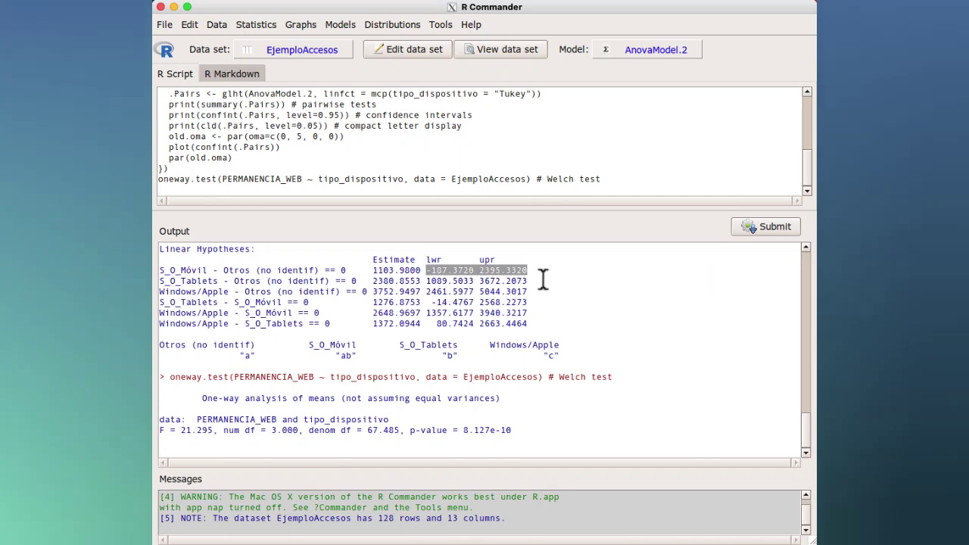
# Step: Compare the confidence limits of the S_O_Tablets - Otros (no identif) and S_O_Móvil - Otros (no identif) comparisons
pyautogui.moveTo(426, 281); pyautogui.dragTo(527, 282)
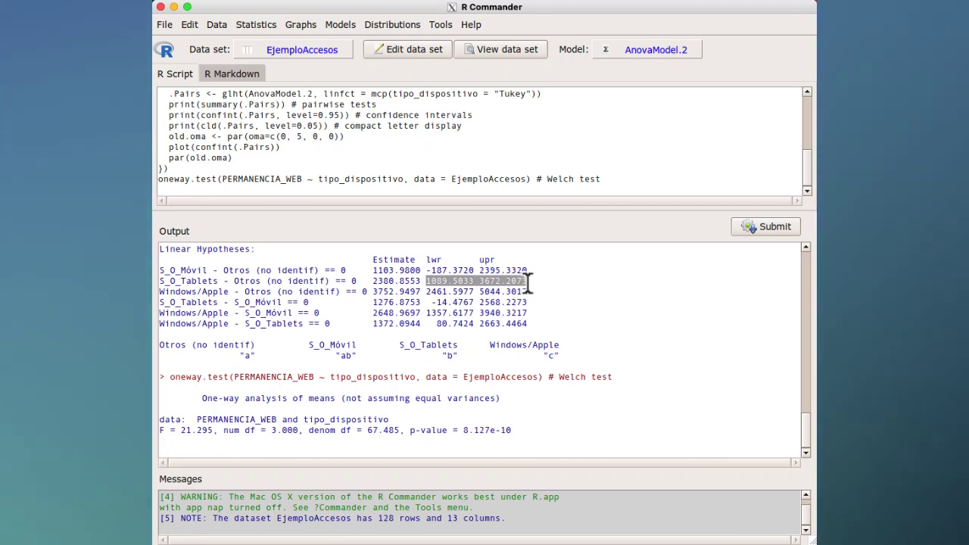
pyautogui.click(499, 300)
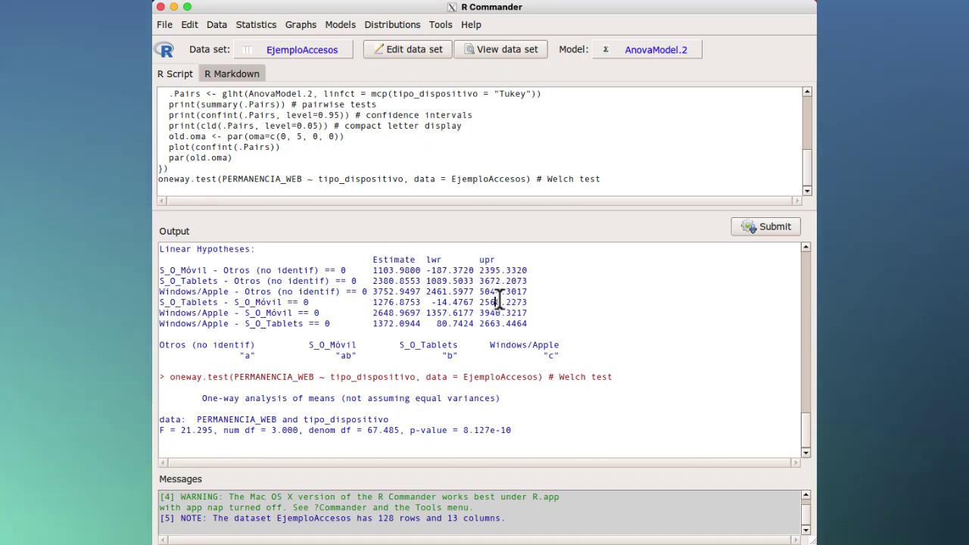
pyautogui.moveTo(427, 270); pyautogui.dragTo(528, 274)
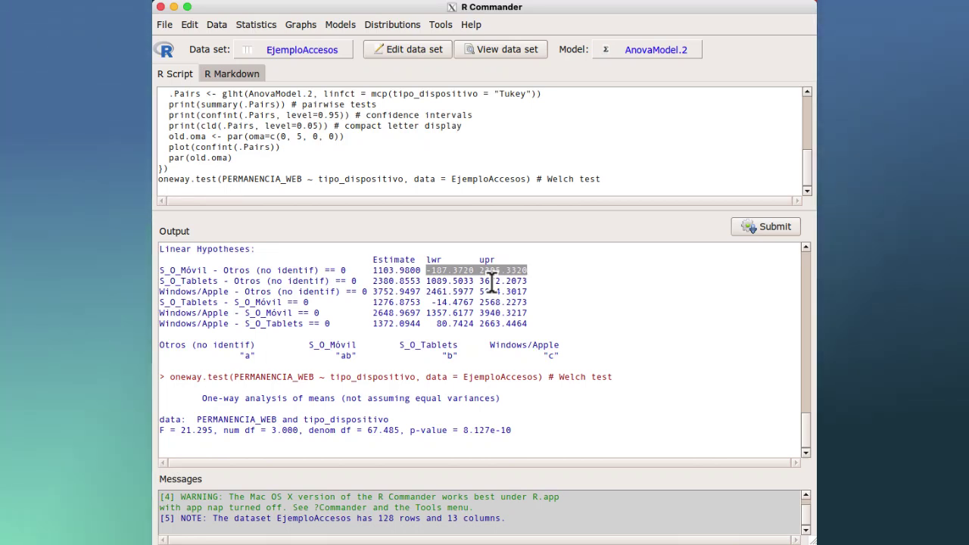
# Step: Bring the family-wise confidence interval plot back into view to review the pairwise intervals, then return to the output
pyautogui.click(749, 227)
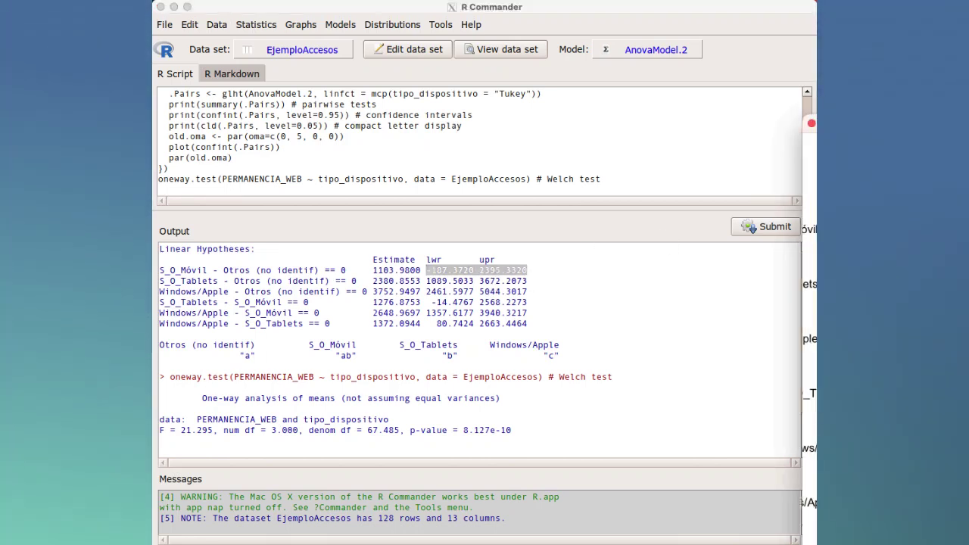
pyautogui.moveTo(651, 115); pyautogui.dragTo(593, 114)
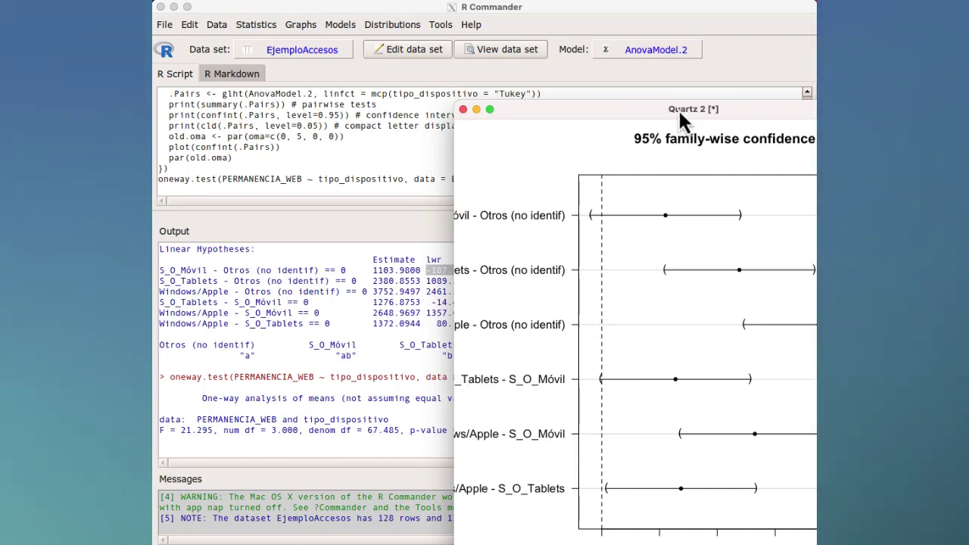
pyautogui.moveTo(678, 109); pyautogui.dragTo(601, 101)
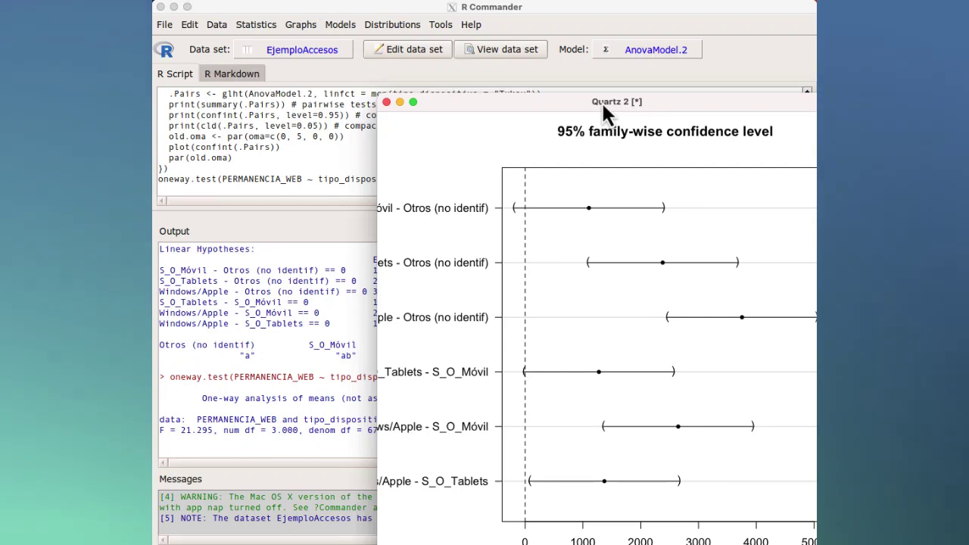
pyautogui.doubleClick(603, 101)
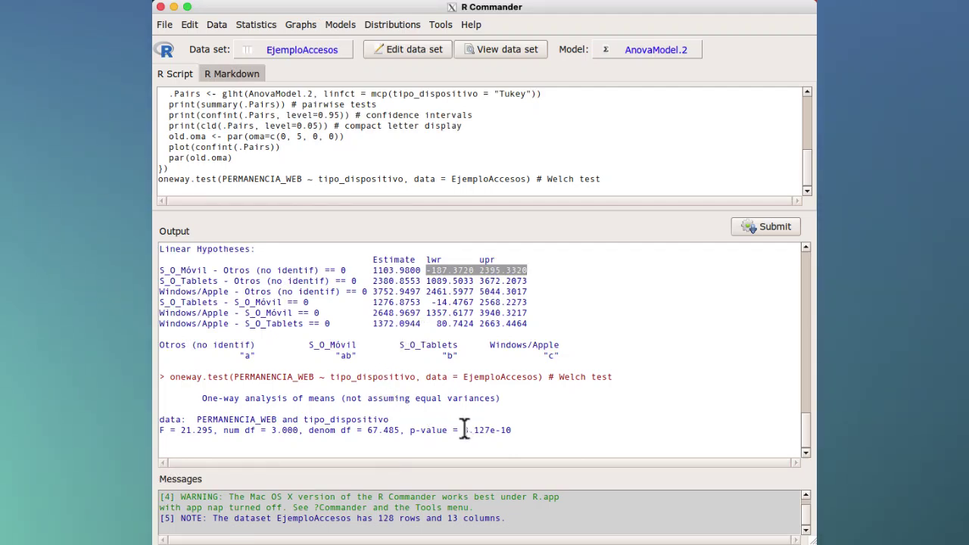
# Step: Examine the Welch test result for PERMANENCIA_WEB by tipo_dispositivo, focusing on its p-value
pyautogui.moveTo(464, 430); pyautogui.dragTo(534, 429)
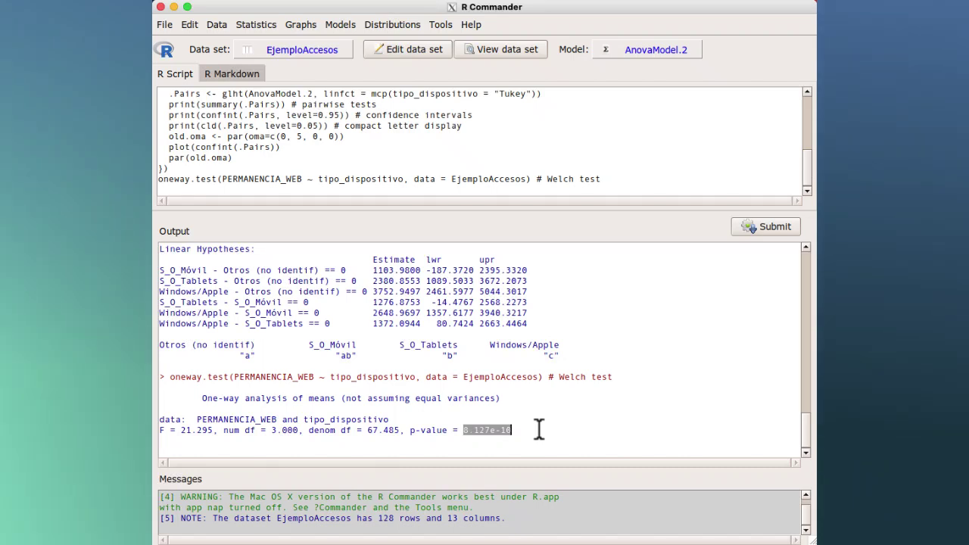
pyautogui.click(520, 429)
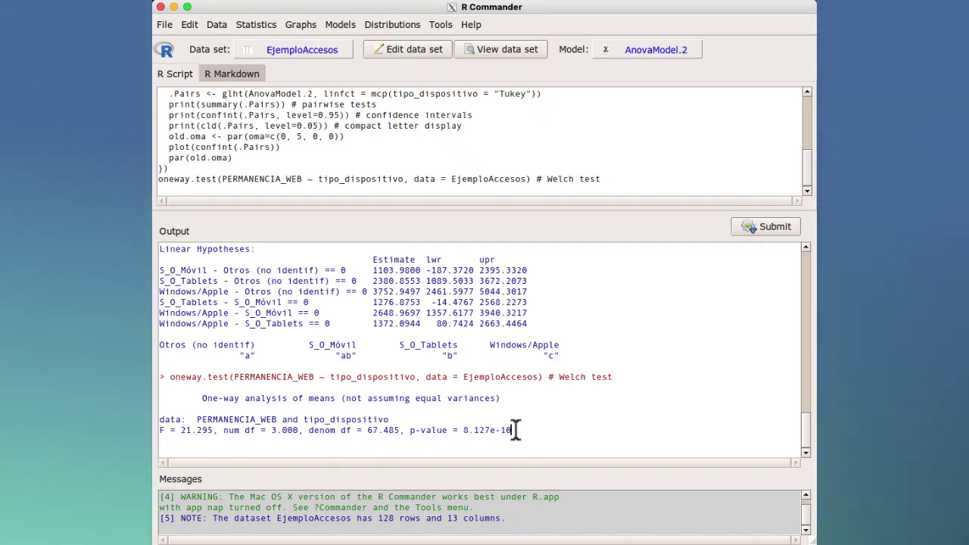
pyautogui.moveTo(514, 430); pyautogui.dragTo(463, 429)
pyautogui.click(550, 429)
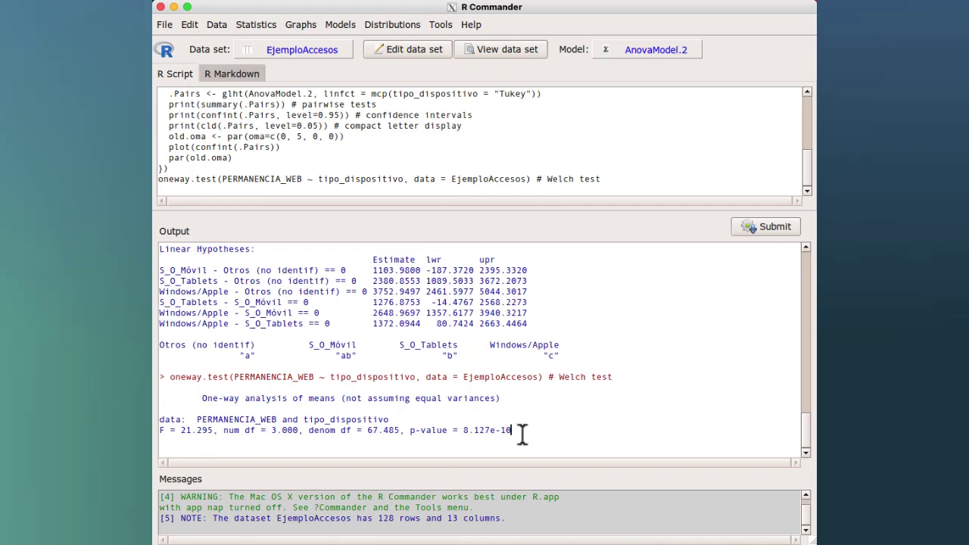
pyautogui.moveTo(510, 430); pyautogui.dragTo(461, 430)
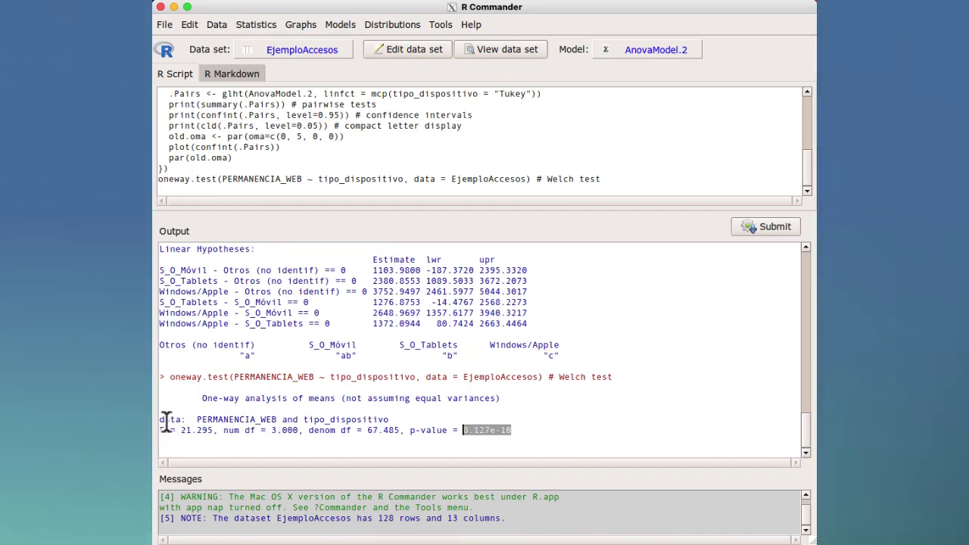
pyautogui.moveTo(159, 420); pyautogui.dragTo(519, 428)
pyautogui.click(530, 432)
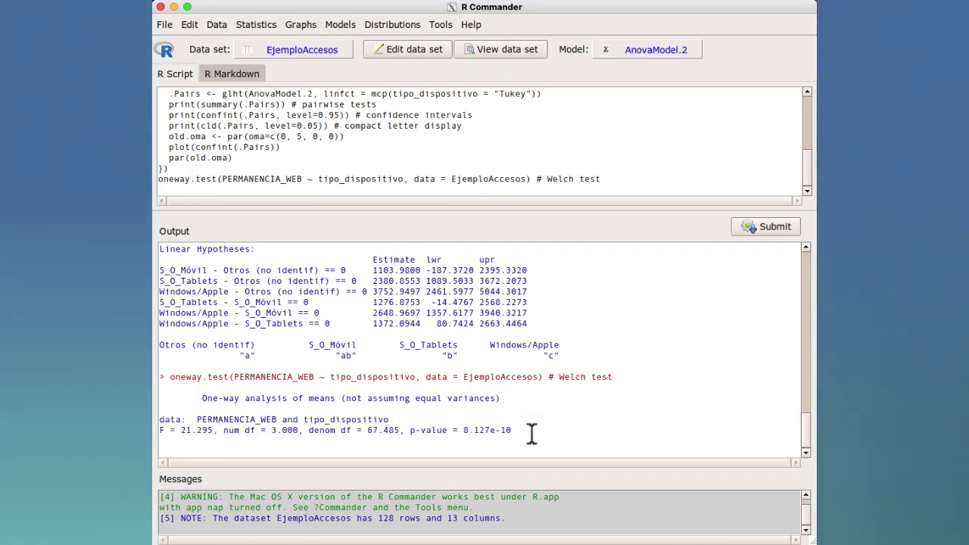
pyautogui.moveTo(511, 430); pyautogui.dragTo(463, 430)
pyautogui.click(474, 430)
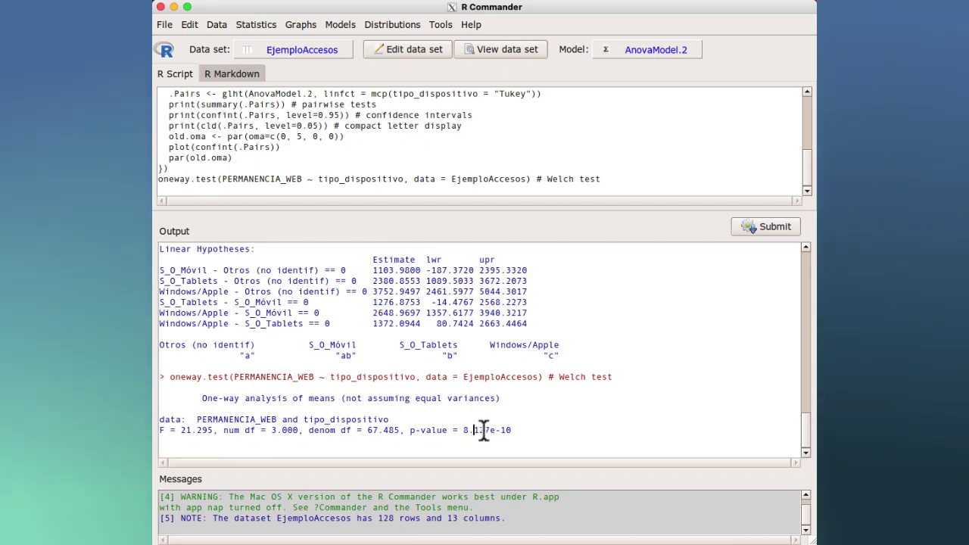
# Step: Compare the p-value in the AnovaModel.2 summary with the p-value of the Welch test
pyautogui.scroll(10, 492, 426)
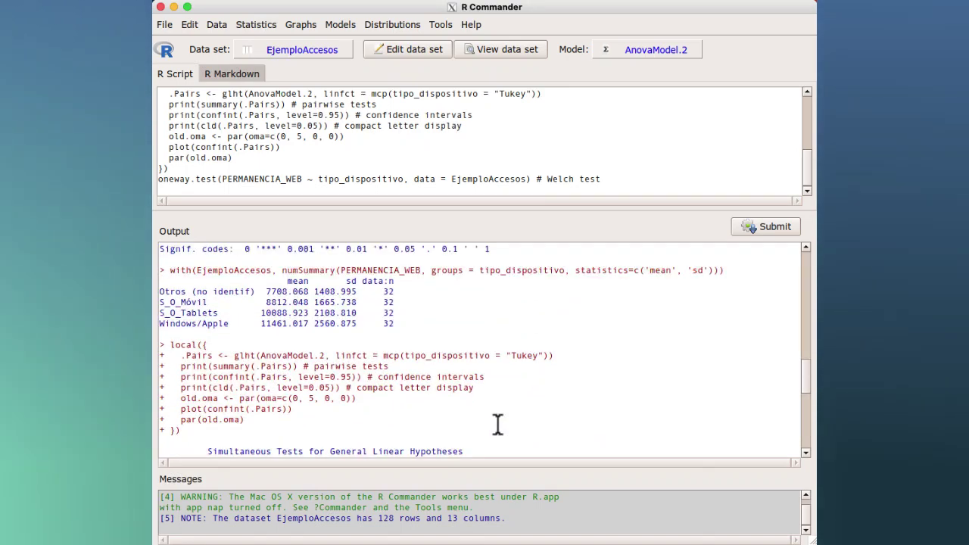
pyautogui.scroll(4, 497, 425)
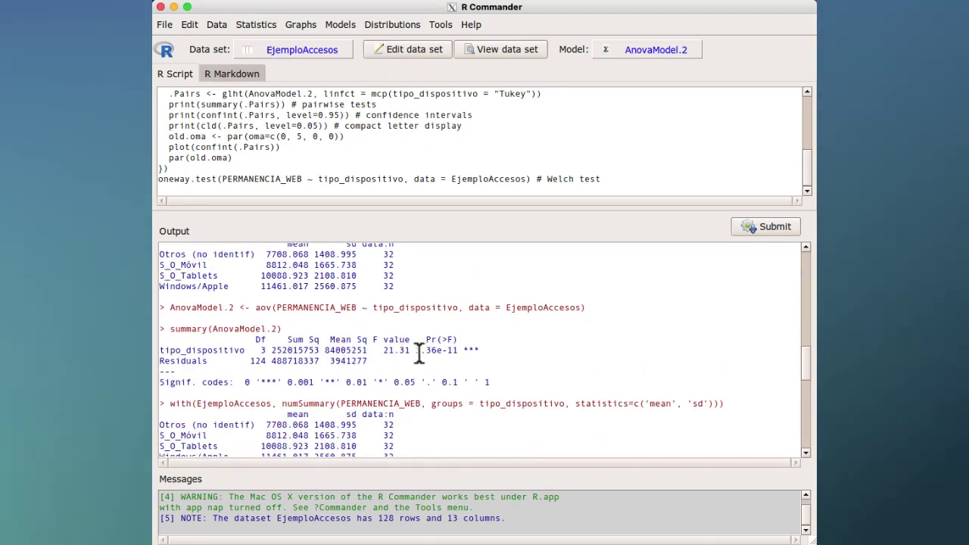
pyautogui.moveTo(420, 352); pyautogui.dragTo(457, 351)
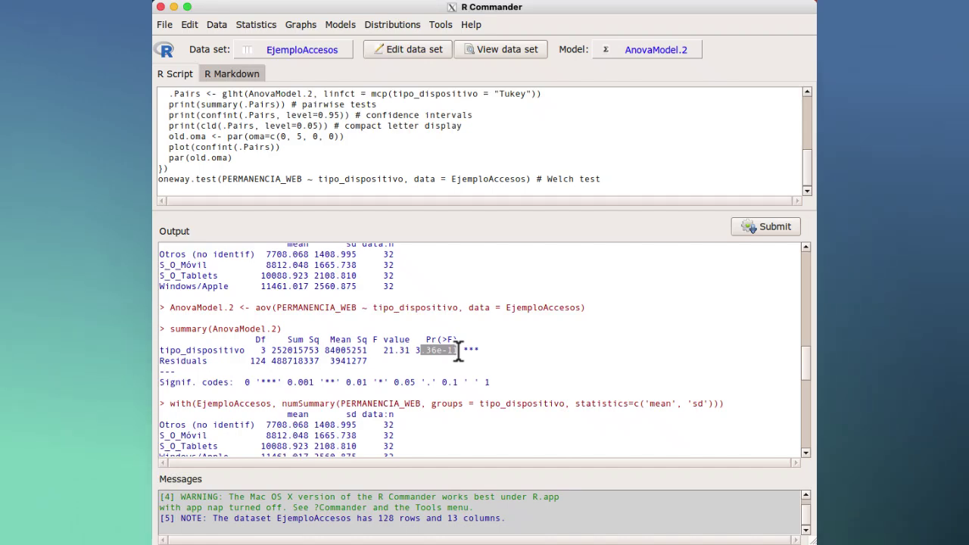
pyautogui.scroll(-15, 458, 351)
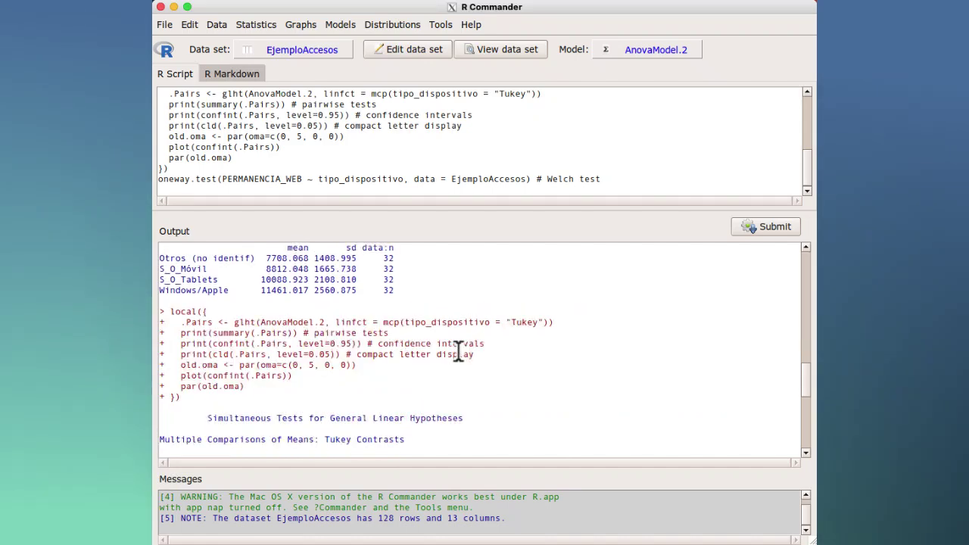
pyautogui.moveTo(489, 429); pyautogui.dragTo(511, 430)
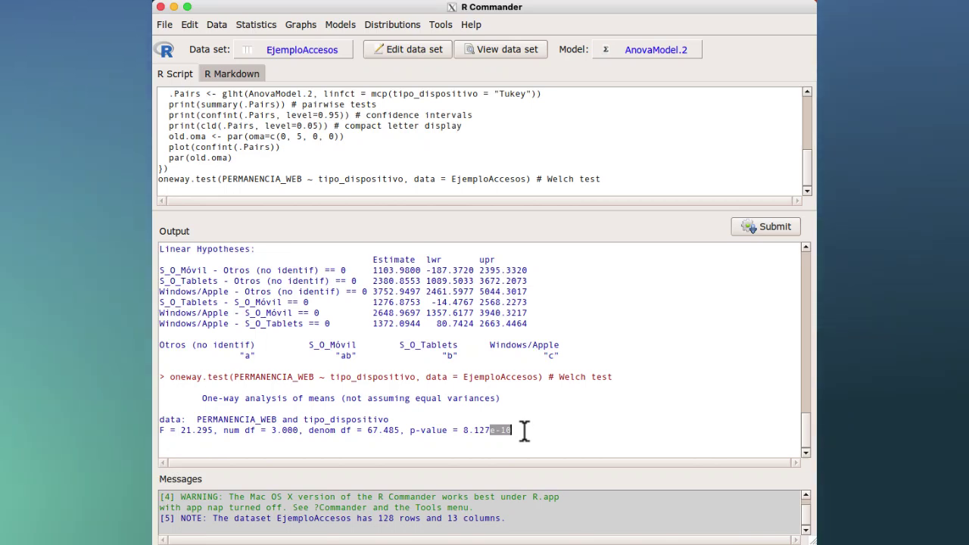
# Step: Create a plot of means of PERMANENCIA_WEB by tipo_dispositivo and bring the whole graph into view
pyautogui.scroll(10, 277, 125)
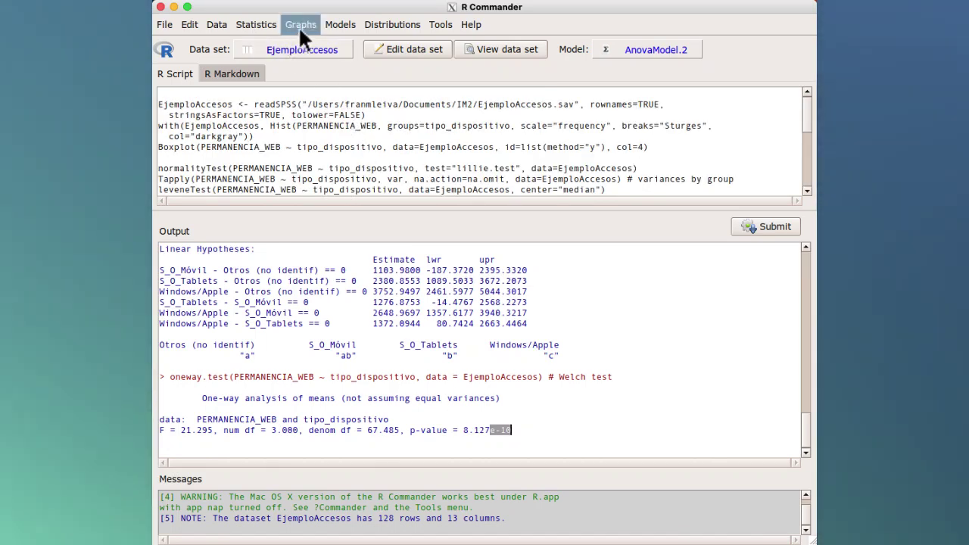
pyautogui.click(299, 24)
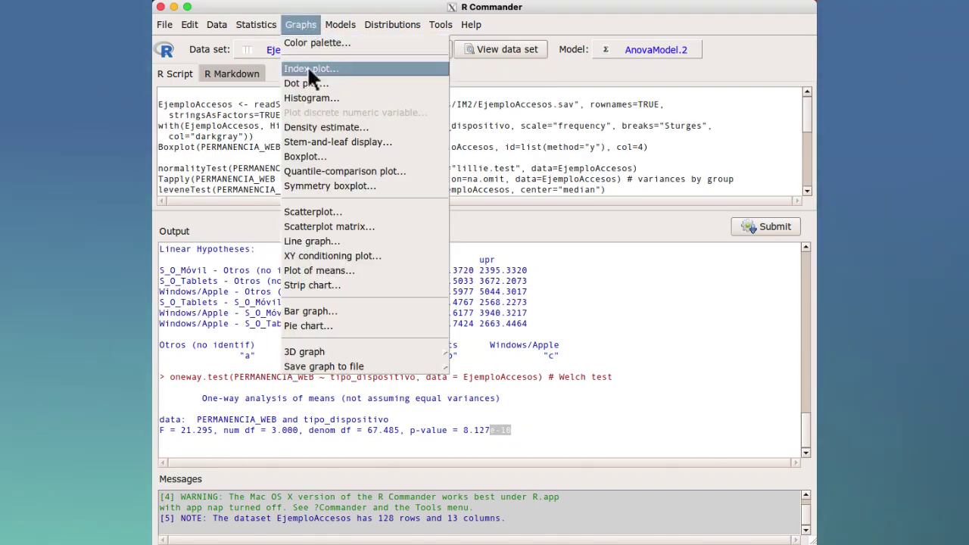
pyautogui.click(326, 273)
pyautogui.click(367, 157)
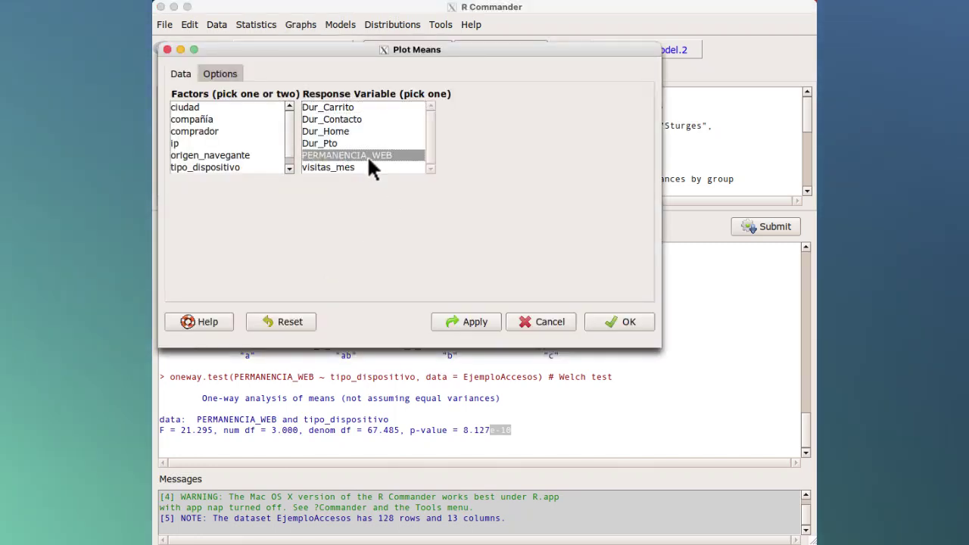
pyautogui.click(234, 170)
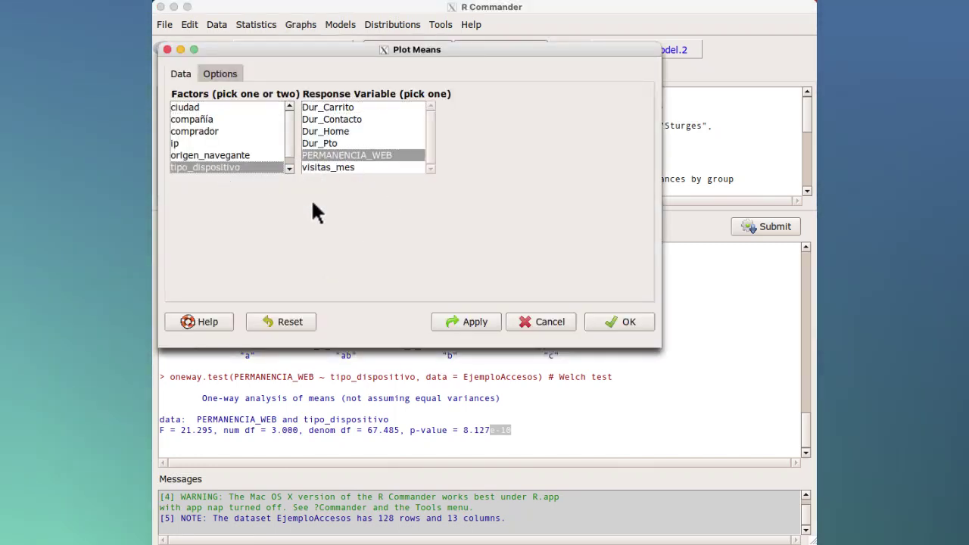
pyautogui.click(614, 323)
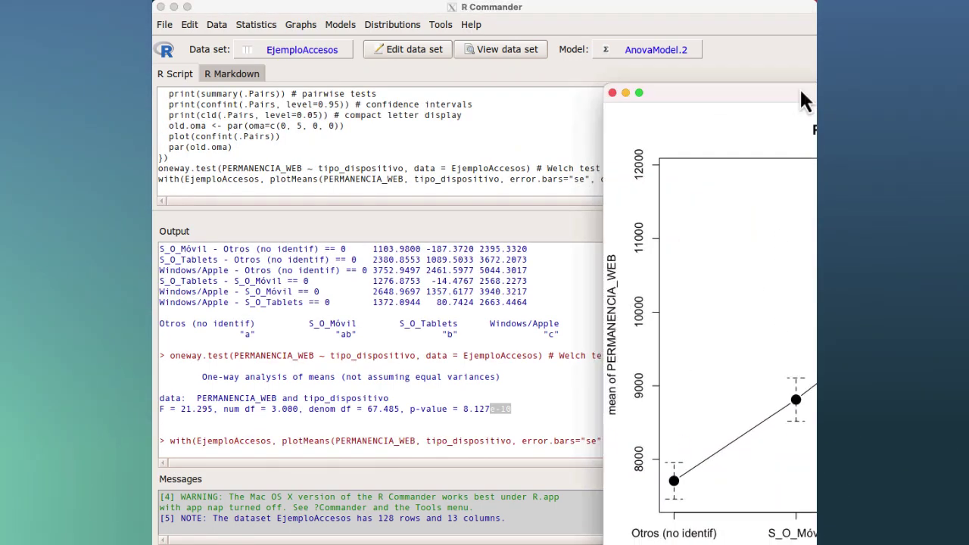
pyautogui.moveTo(799, 87); pyautogui.dragTo(511, 49)
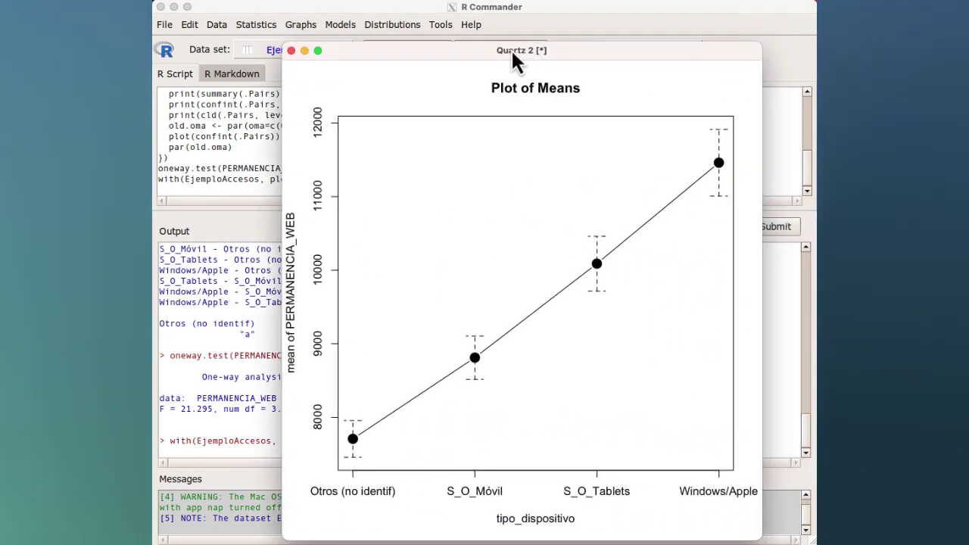